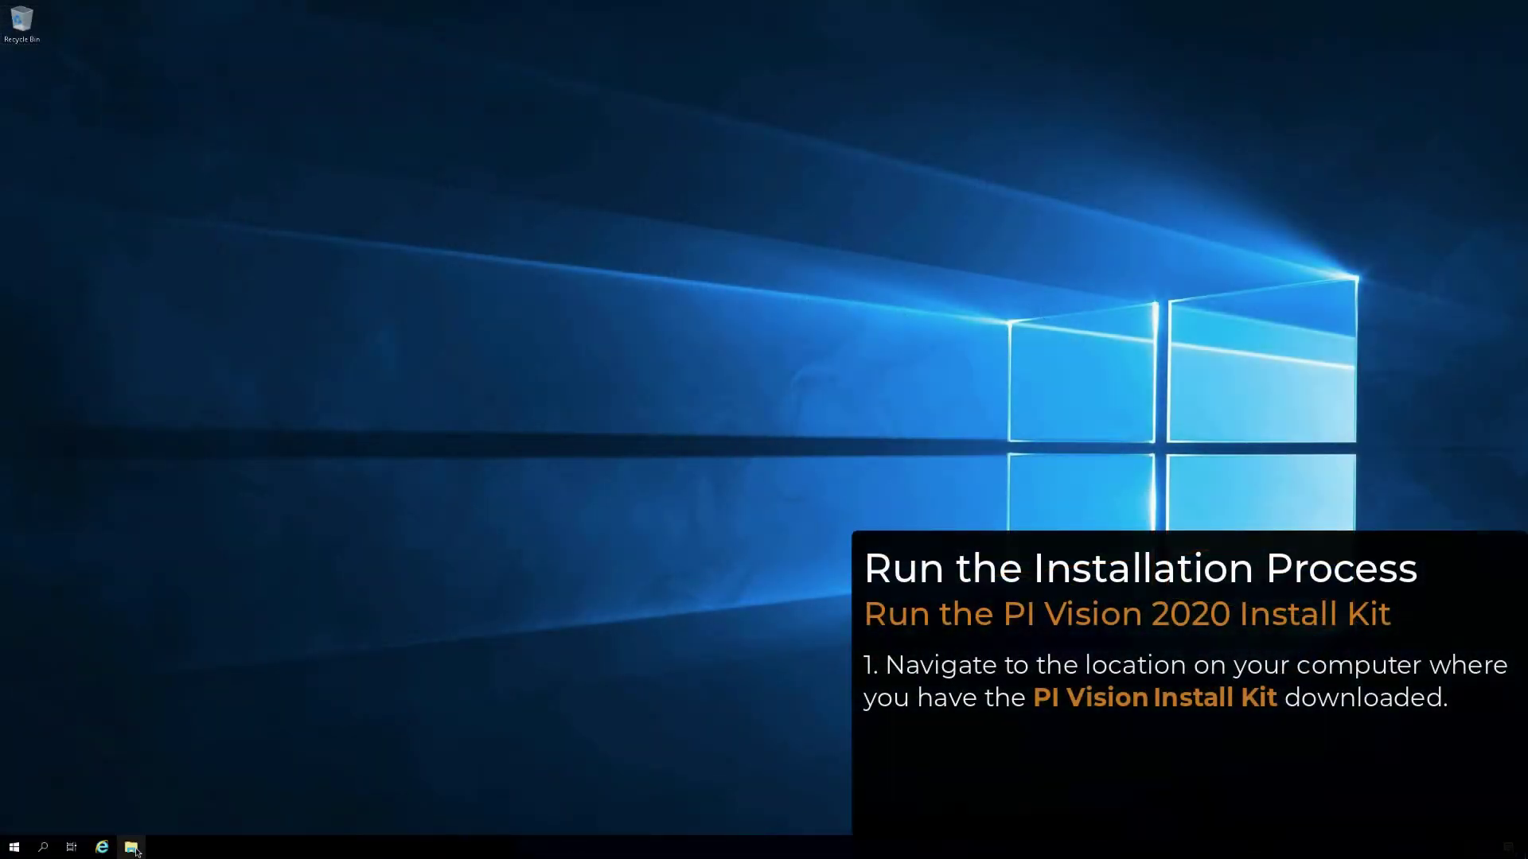
# Browse to This PC > Windows (C:) > InstallKits and bring up actions for PI Vision_2020_.exe.
pyautogui.click(133, 848)
pyautogui.click(459, 437)
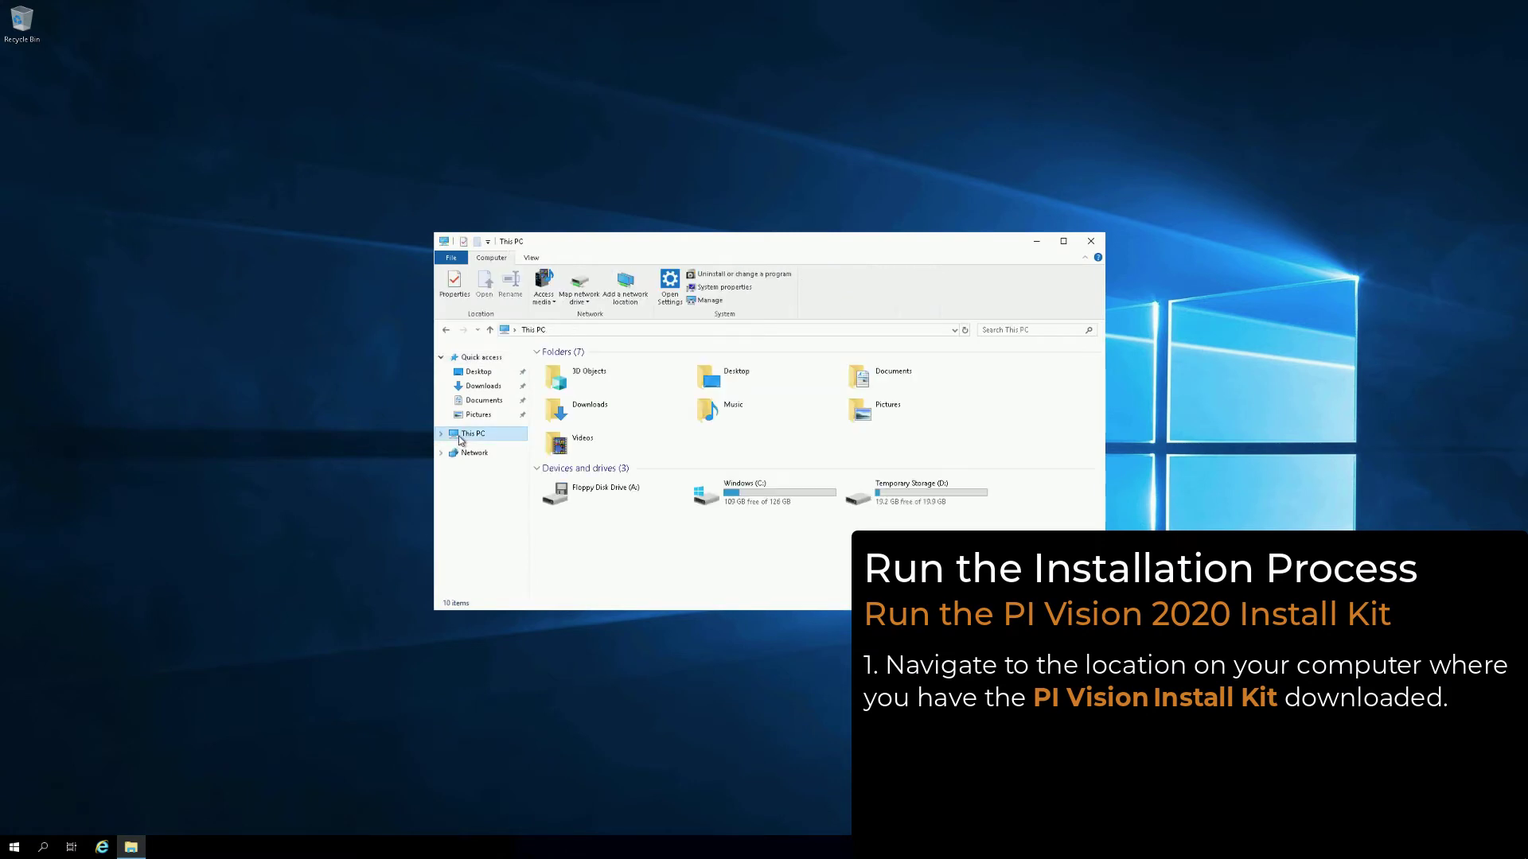
pyautogui.doubleClick(748, 493)
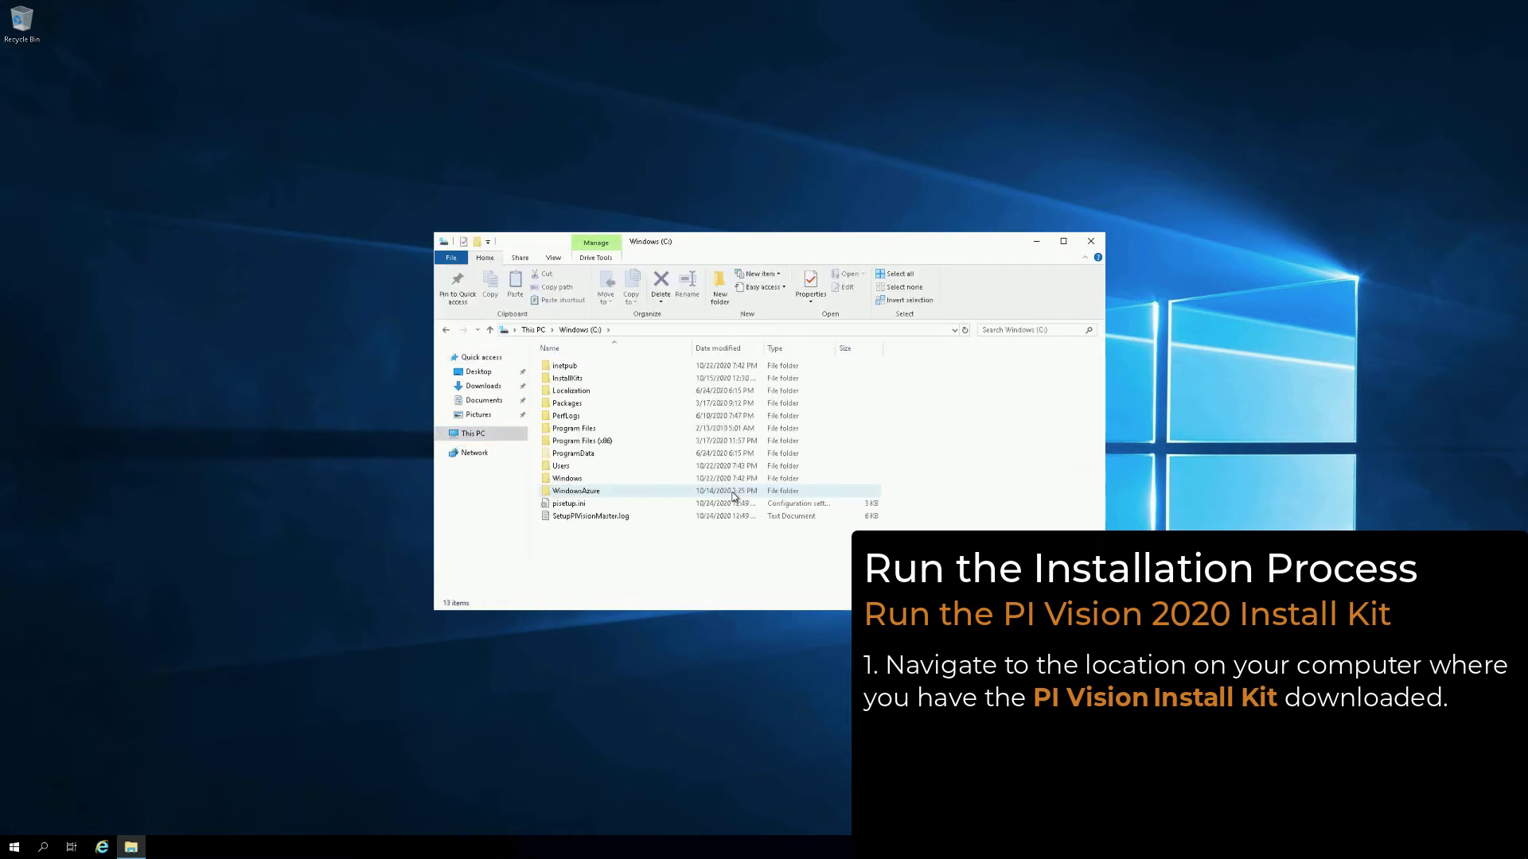
pyautogui.doubleClick(567, 379)
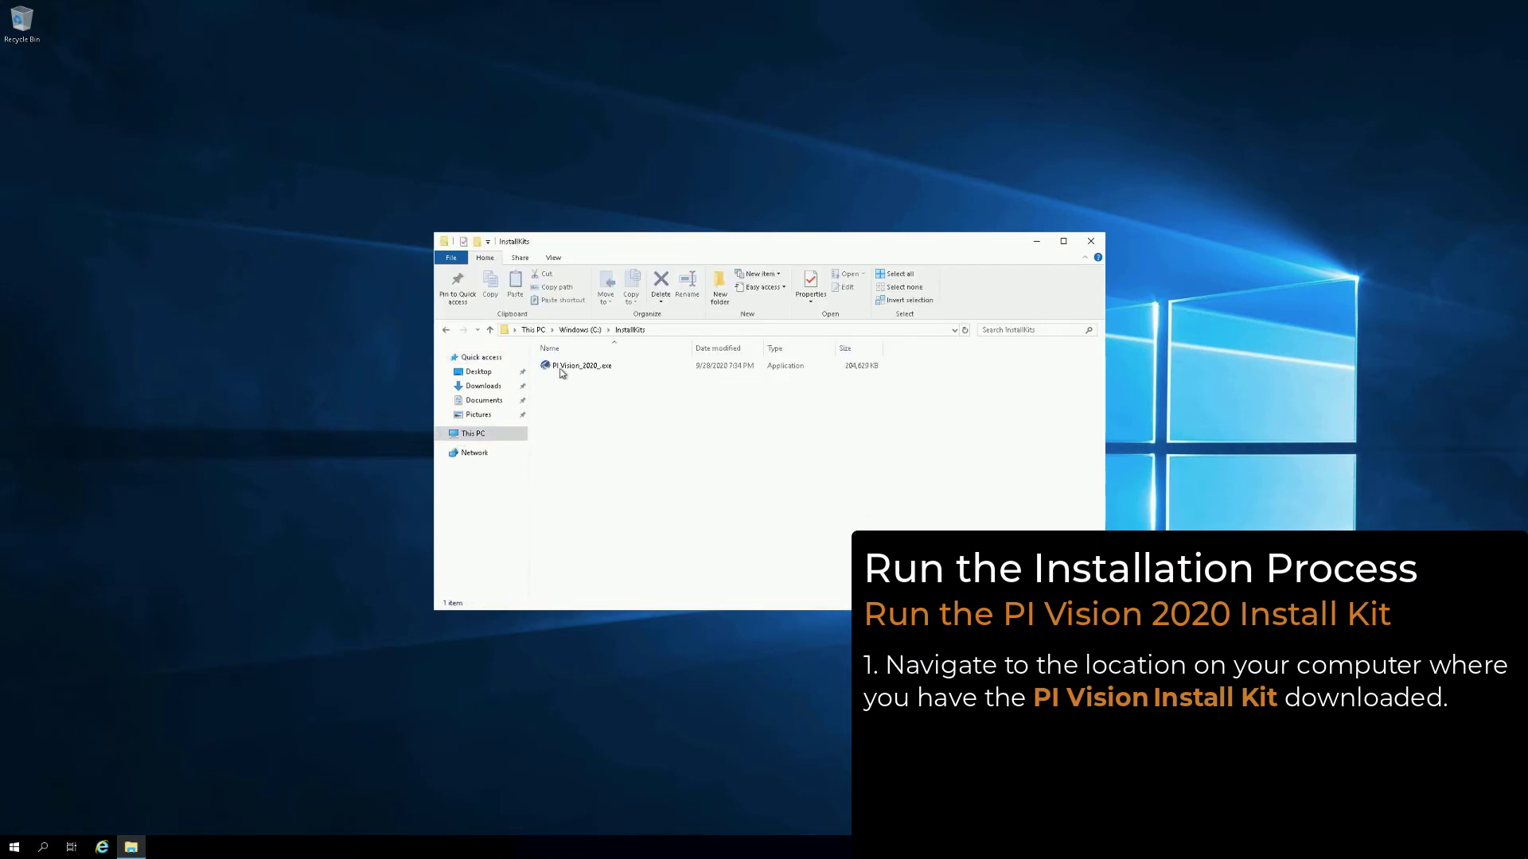
pyautogui.click(563, 369)
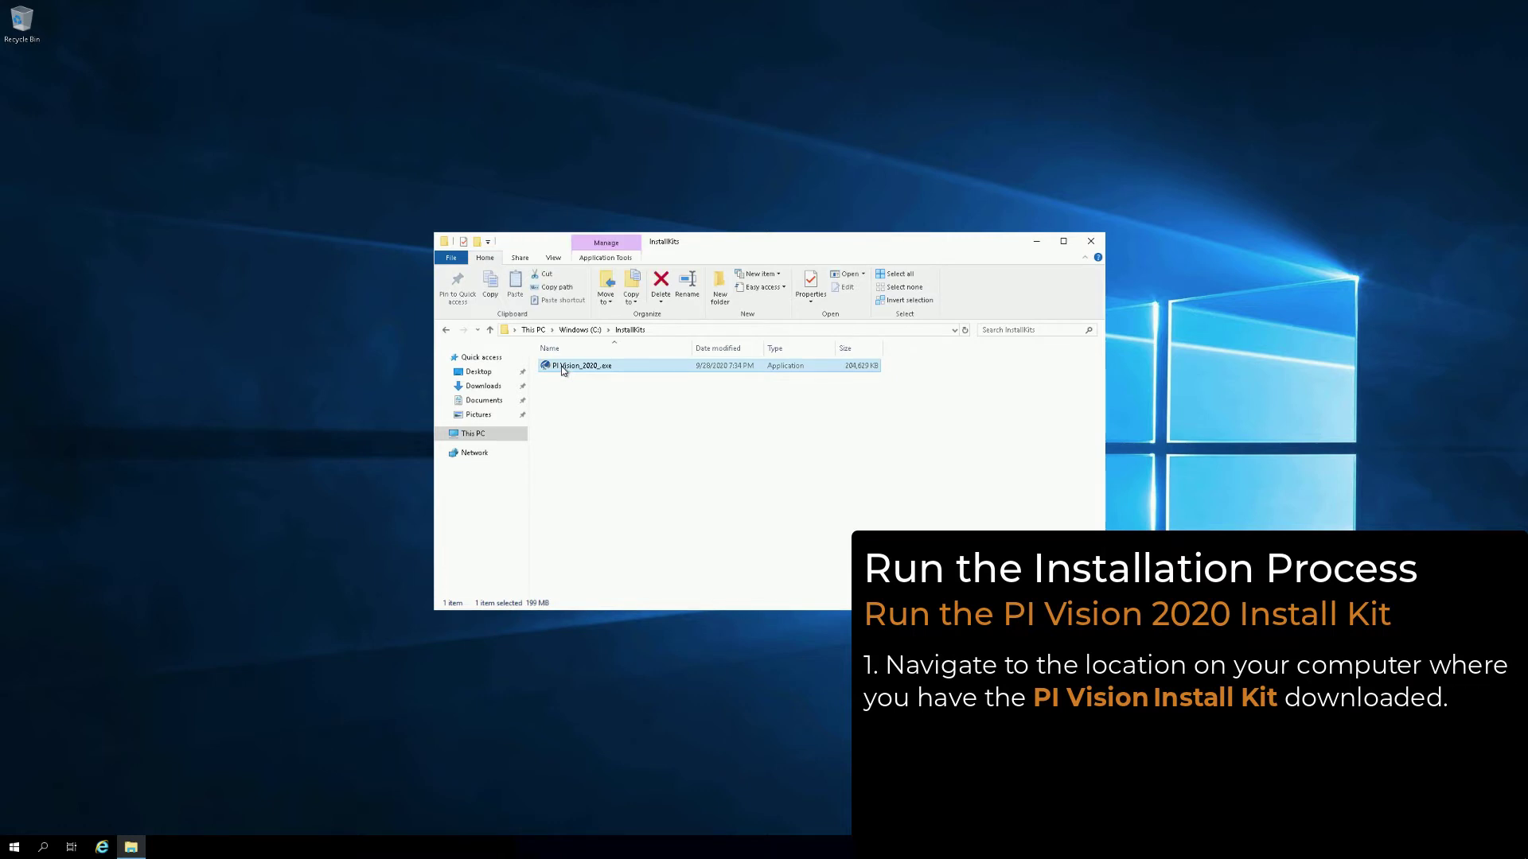
pyautogui.rightClick(562, 368)
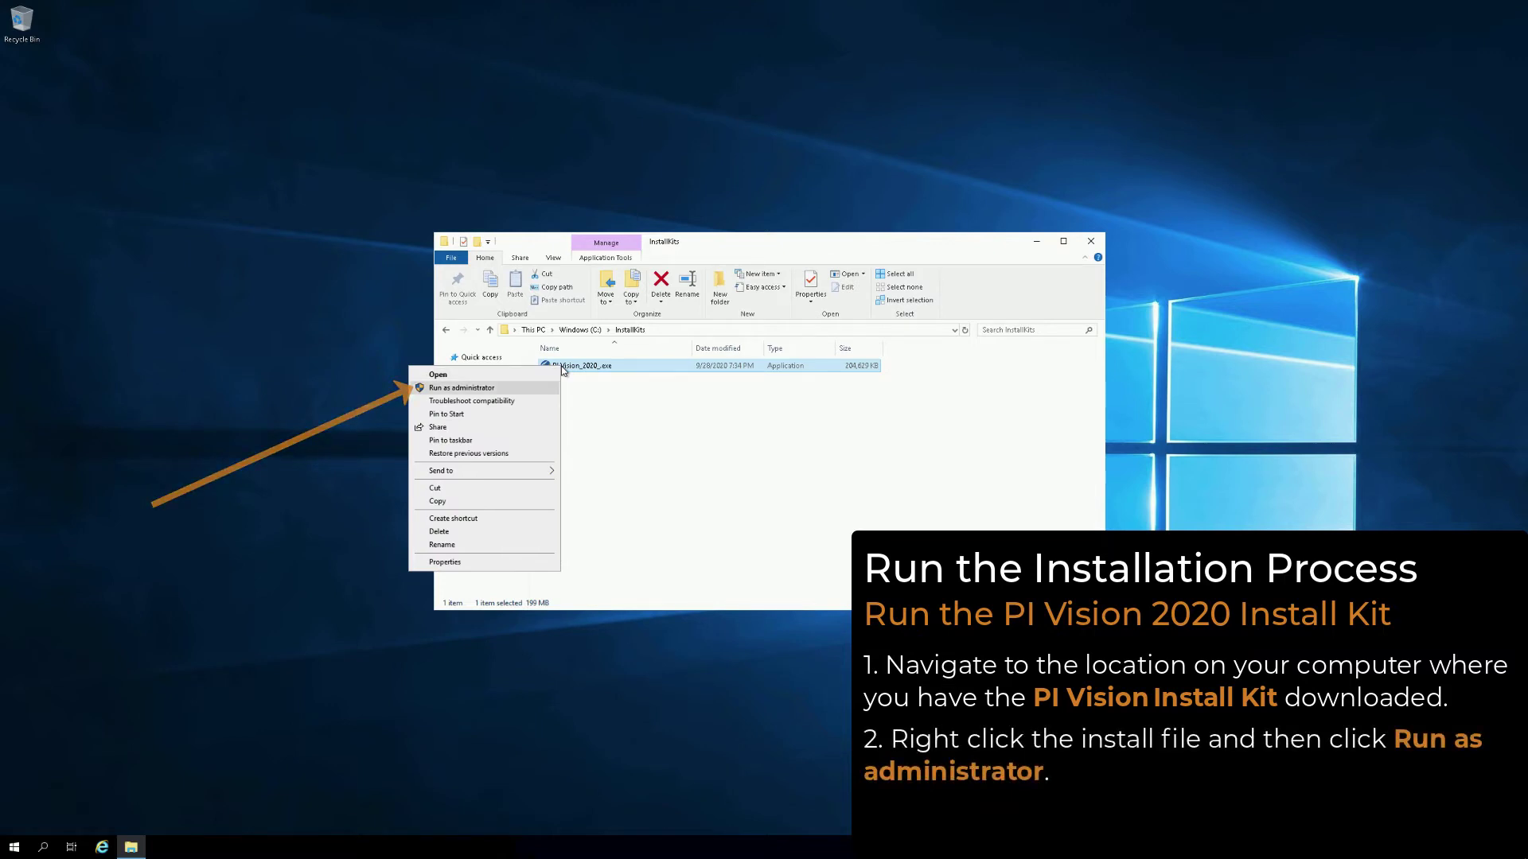
# Run the installer as administrator, extract files to the default path, and install .NET Framework 4.8.
pyautogui.click(546, 389)
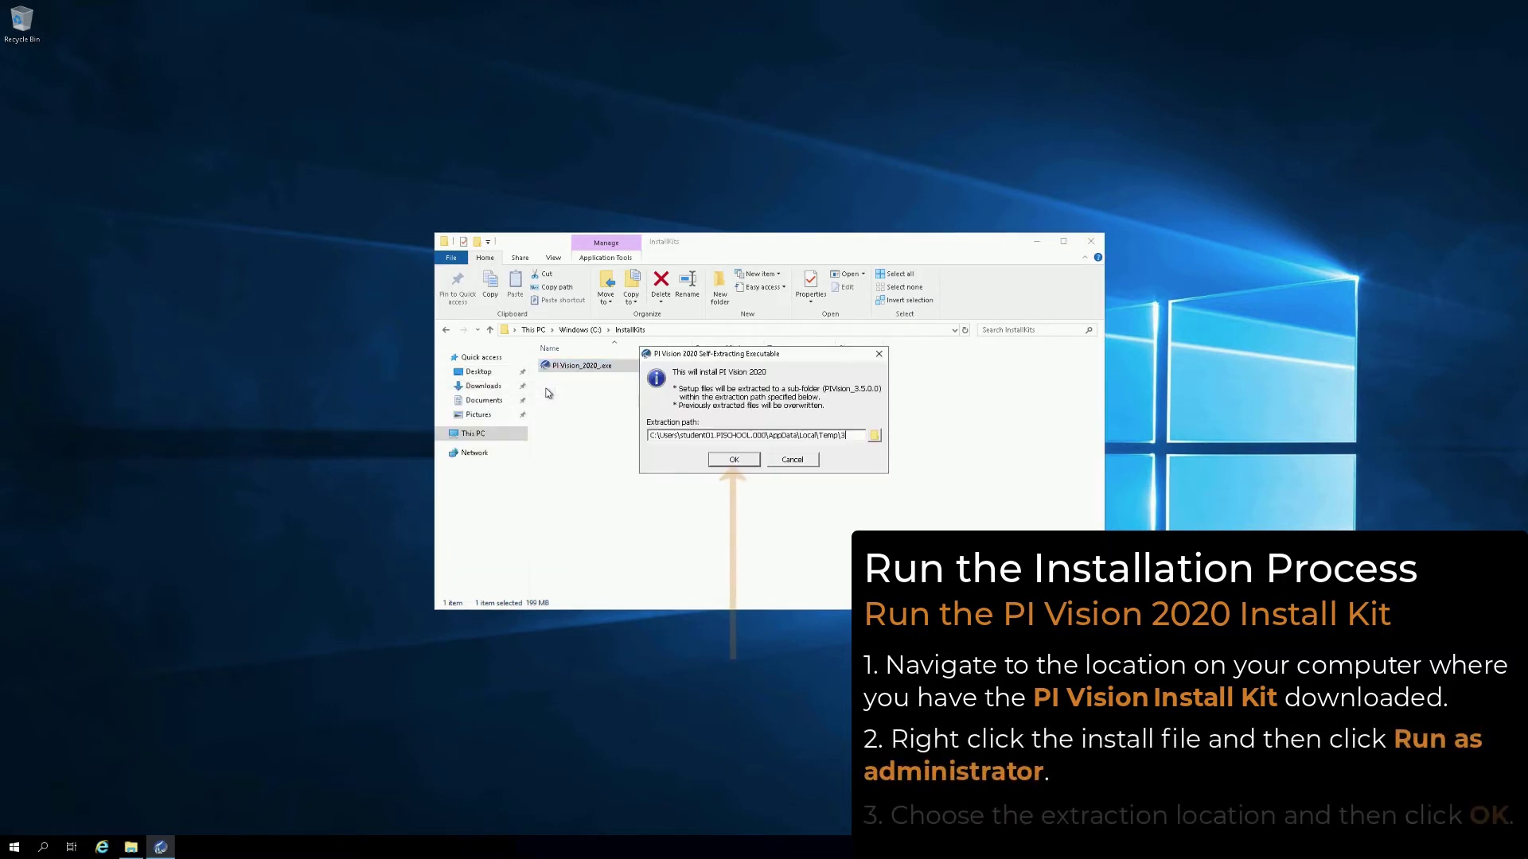
pyautogui.click(733, 460)
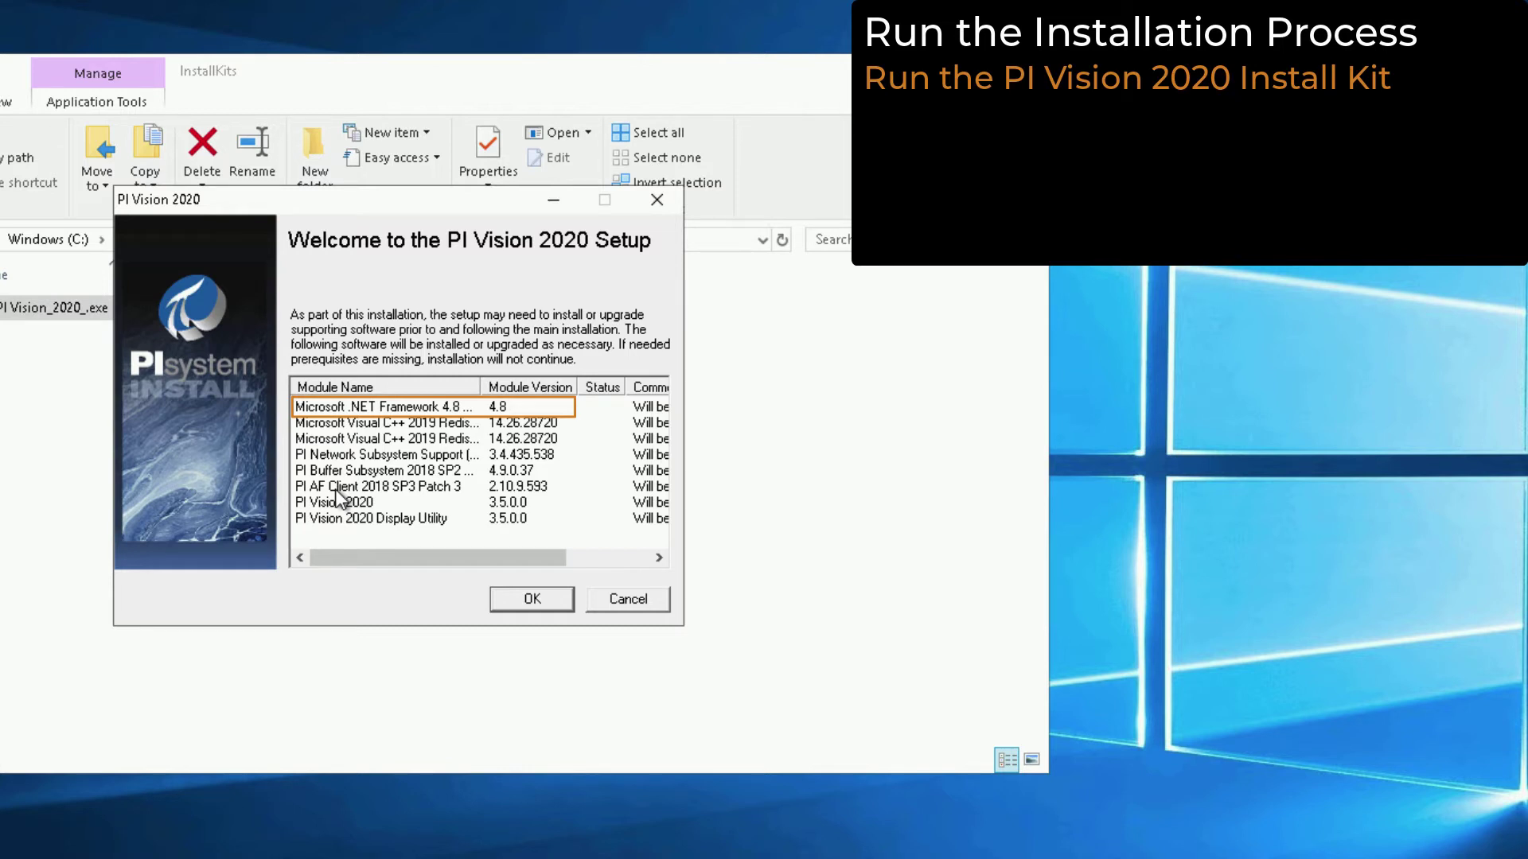
pyautogui.click(503, 601)
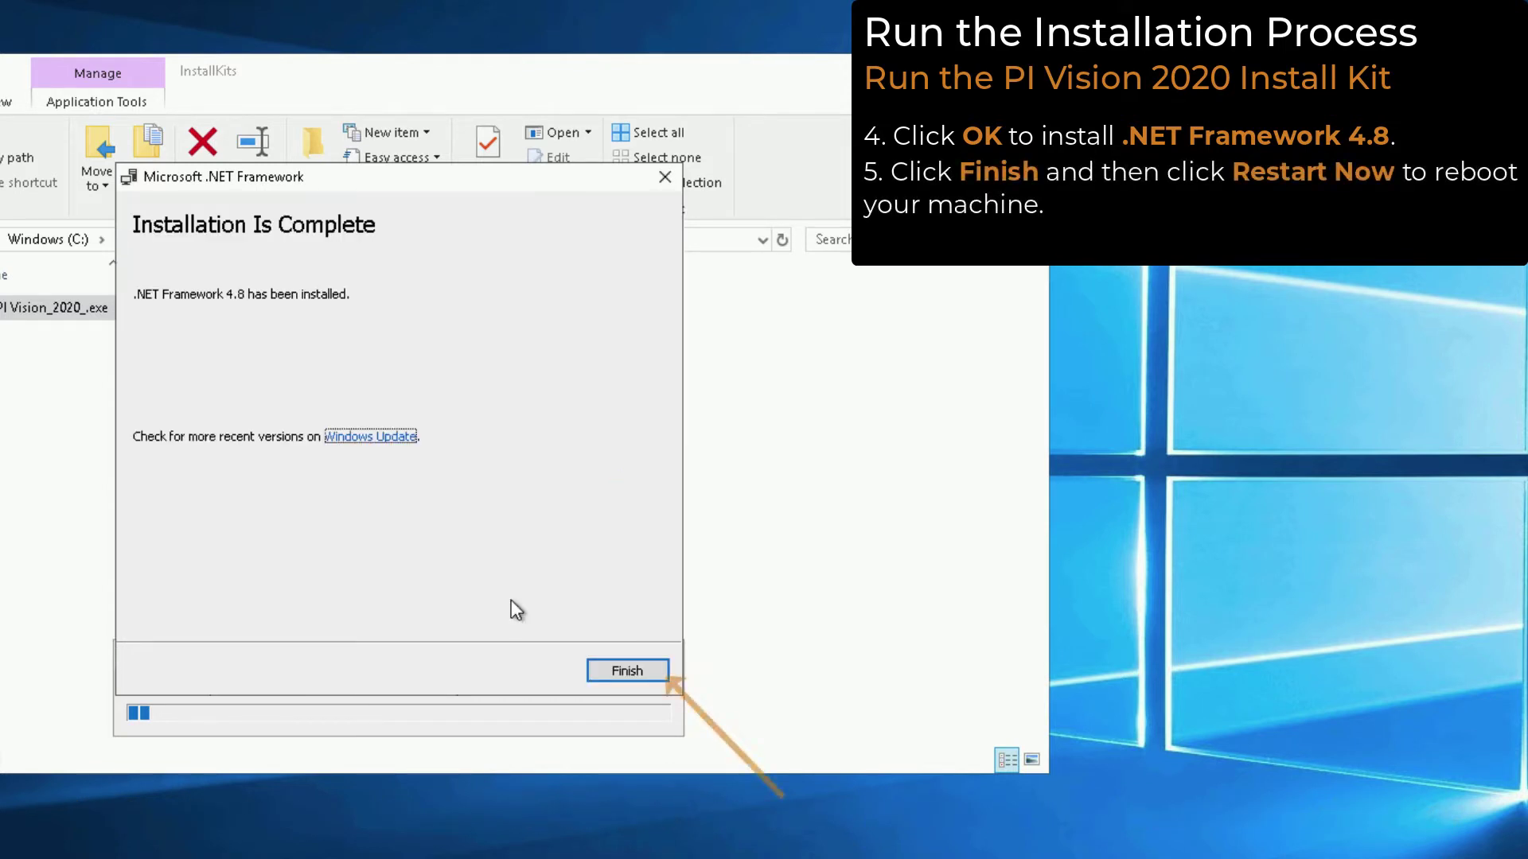
pyautogui.click(595, 670)
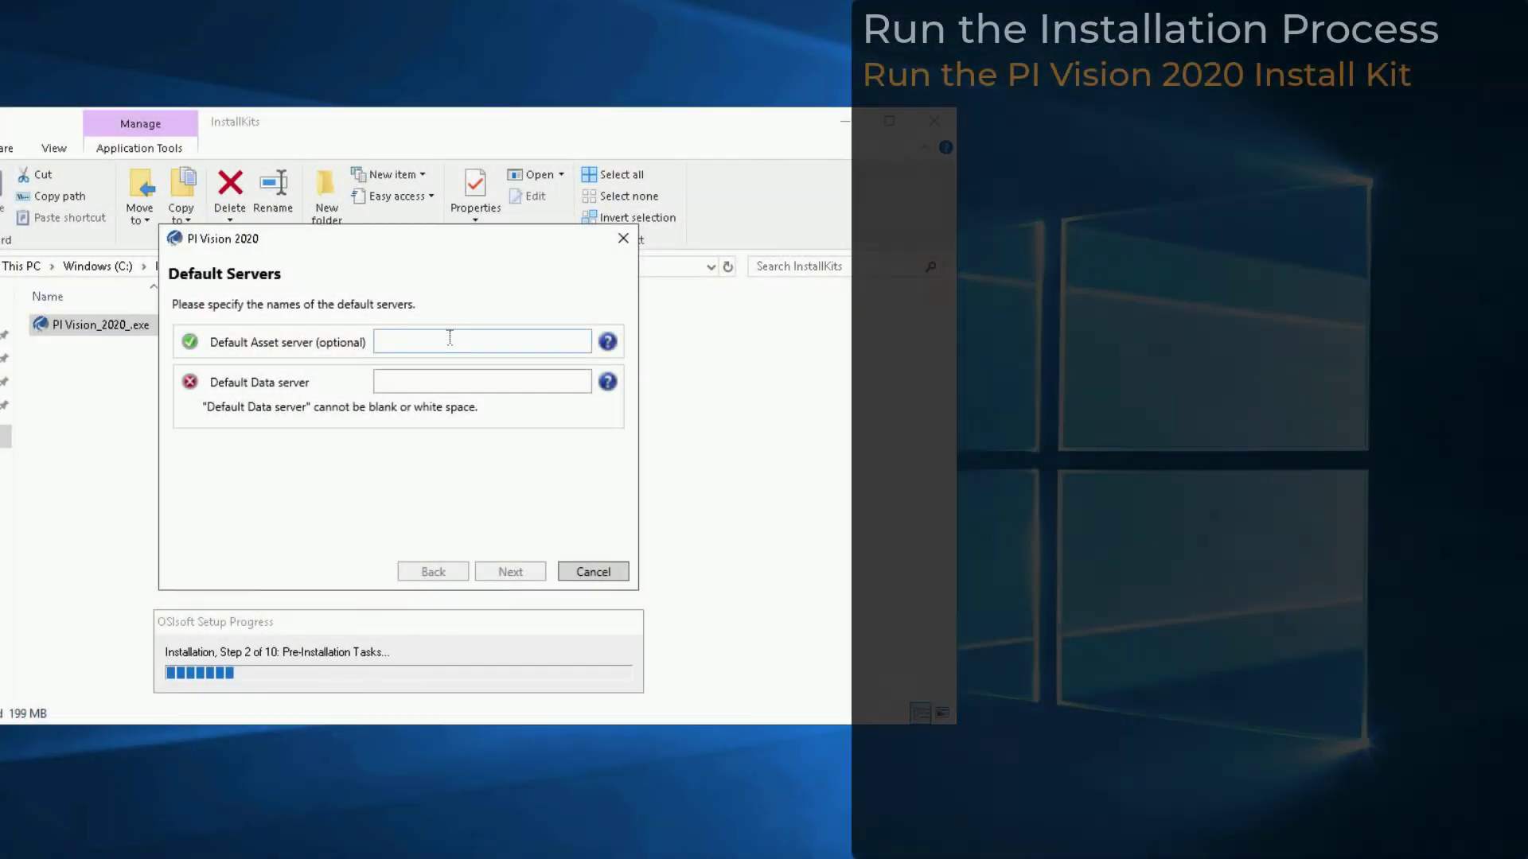
# Set PISRV01 as Default Asset and Data server and keep the default PIHOME directories.
pyautogui.click(449, 339)
pyautogui.write('PIS')
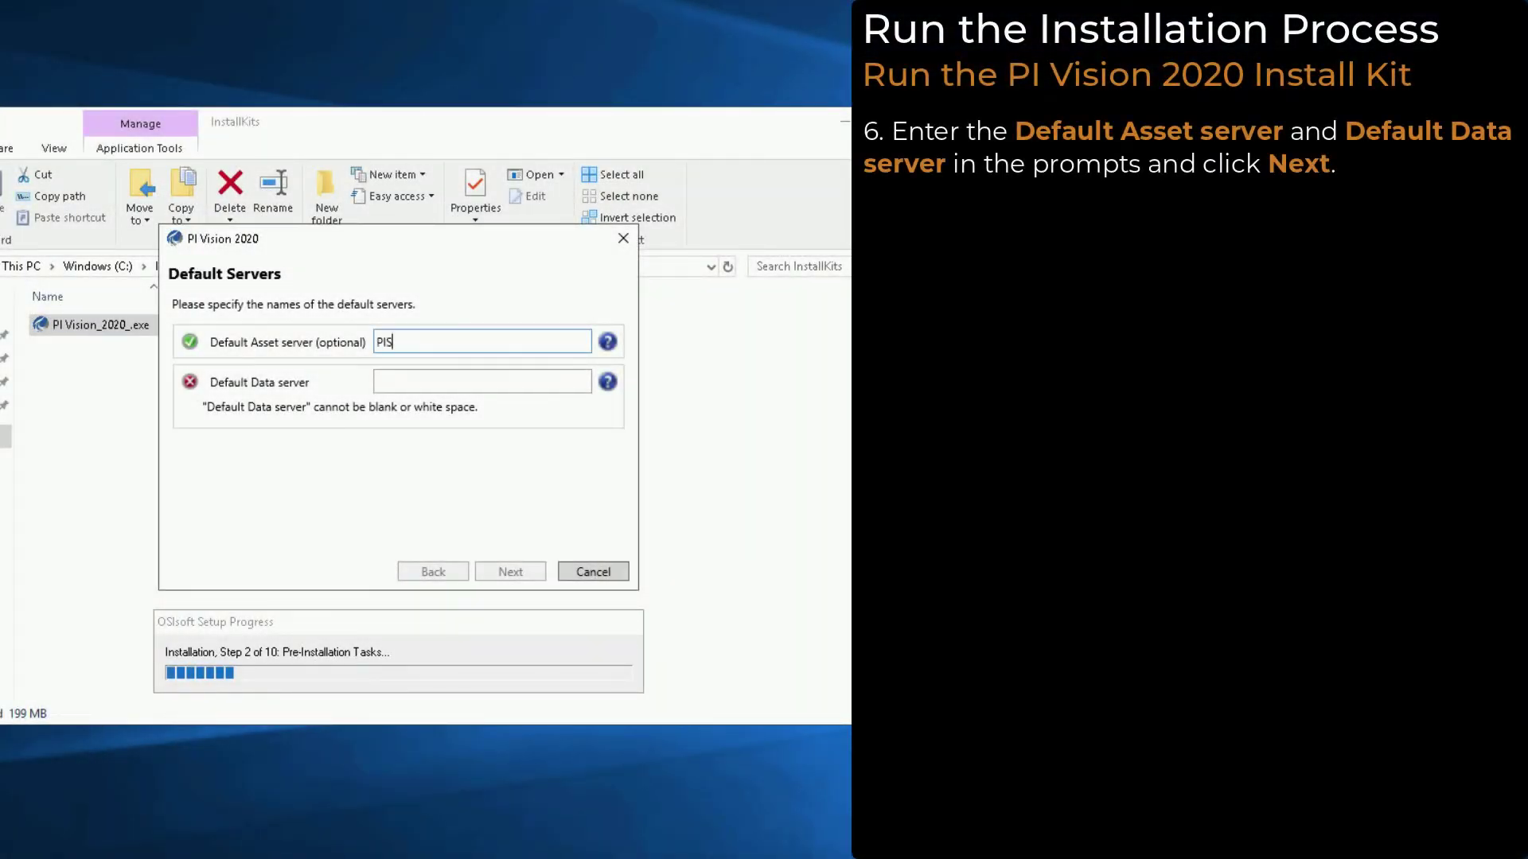
pyautogui.write('RV01')
pyautogui.press('Tab')
pyautogui.write('PISRV0')
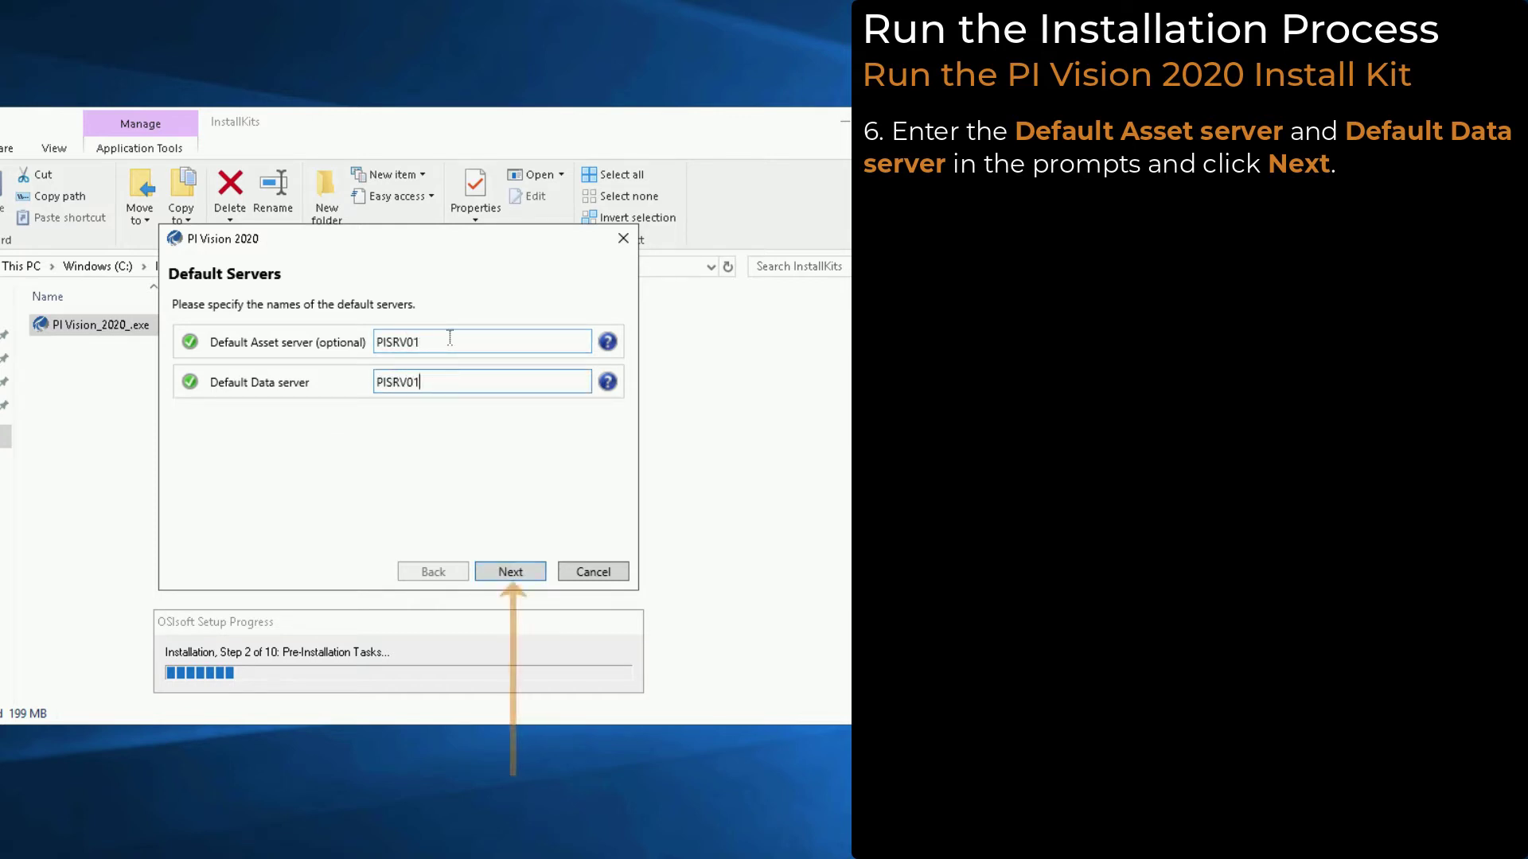
pyautogui.click(510, 571)
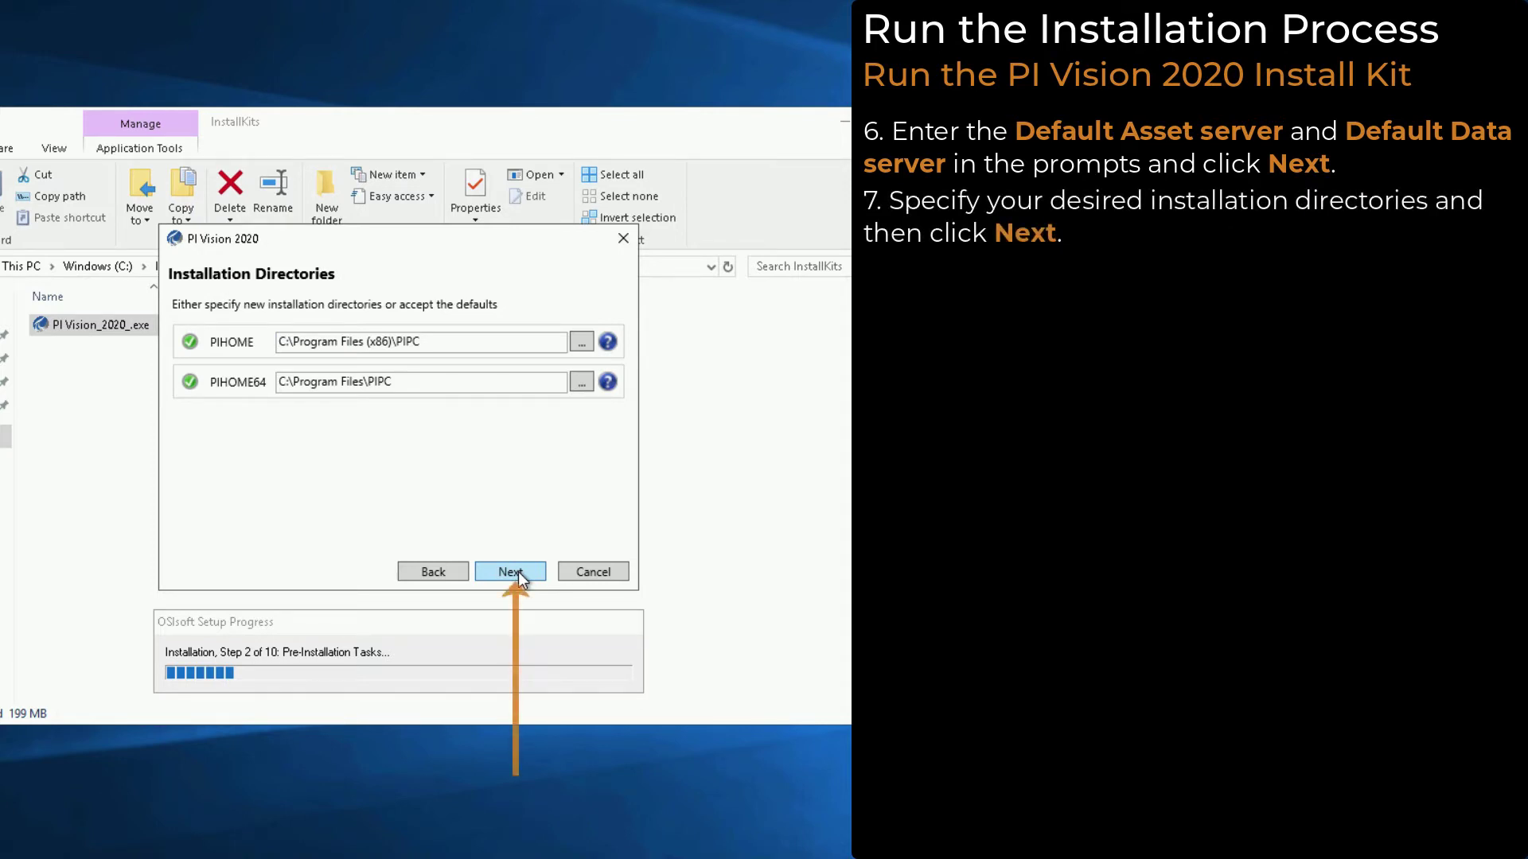
pyautogui.click(518, 572)
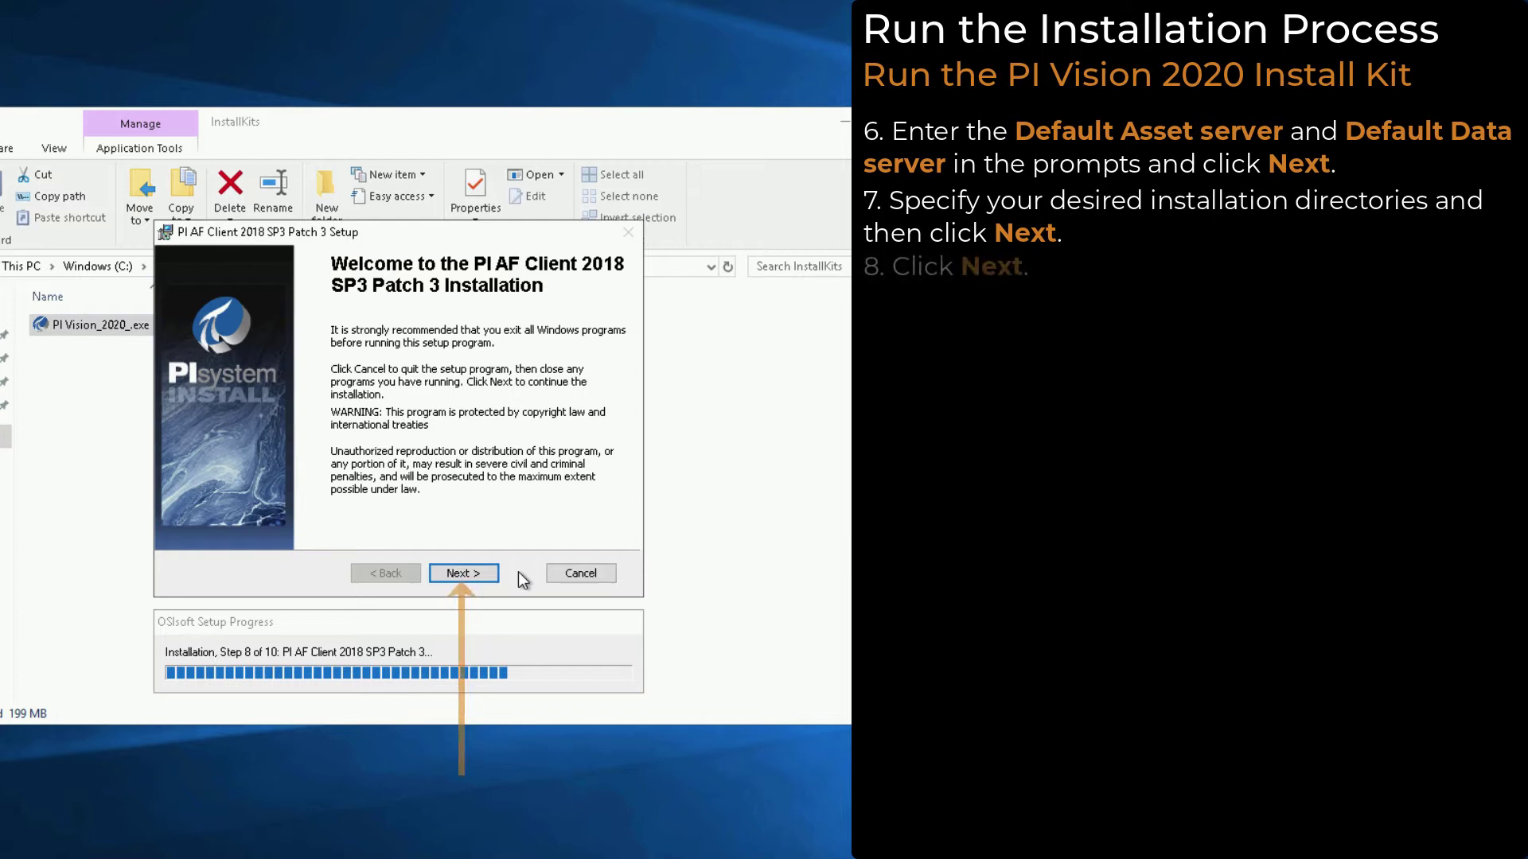
# Install PI AF Client 2018 SP3 Patch 3 with the Management Plug-In on the local drive.
pyautogui.click(474, 573)
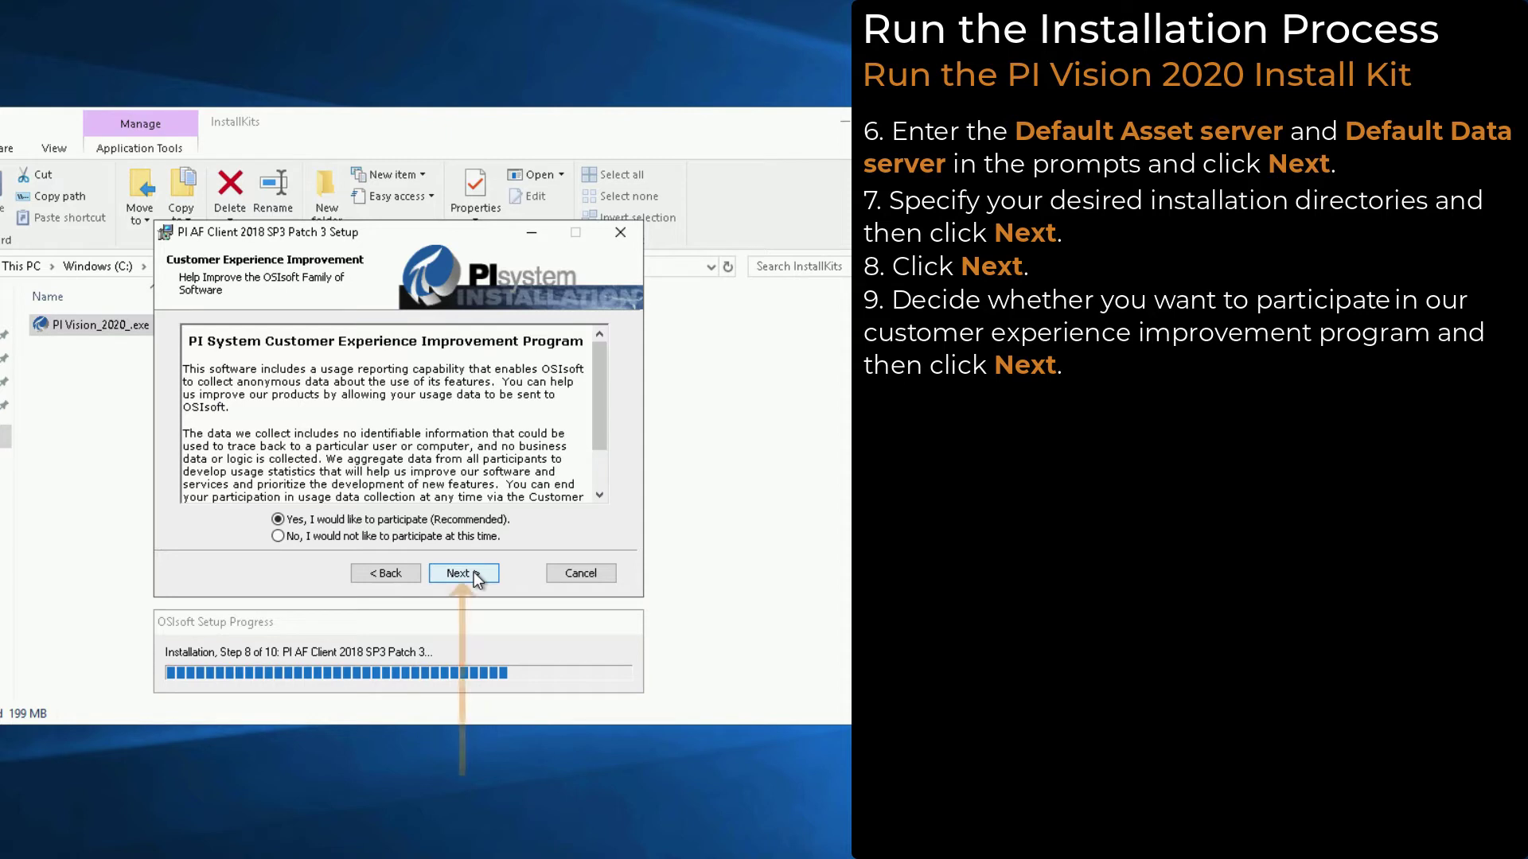
pyautogui.click(474, 573)
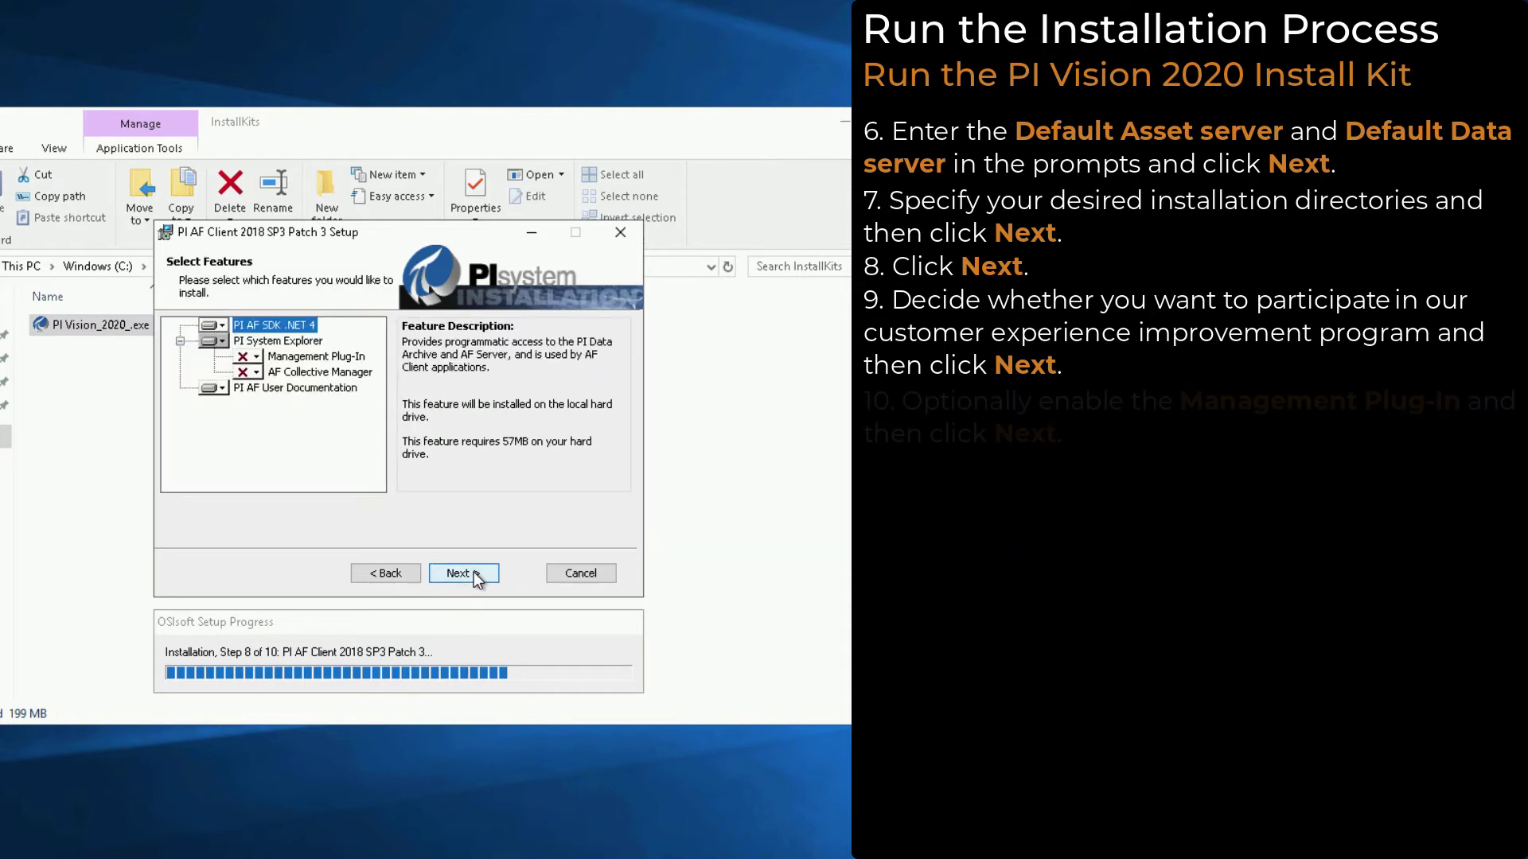
pyautogui.click(256, 358)
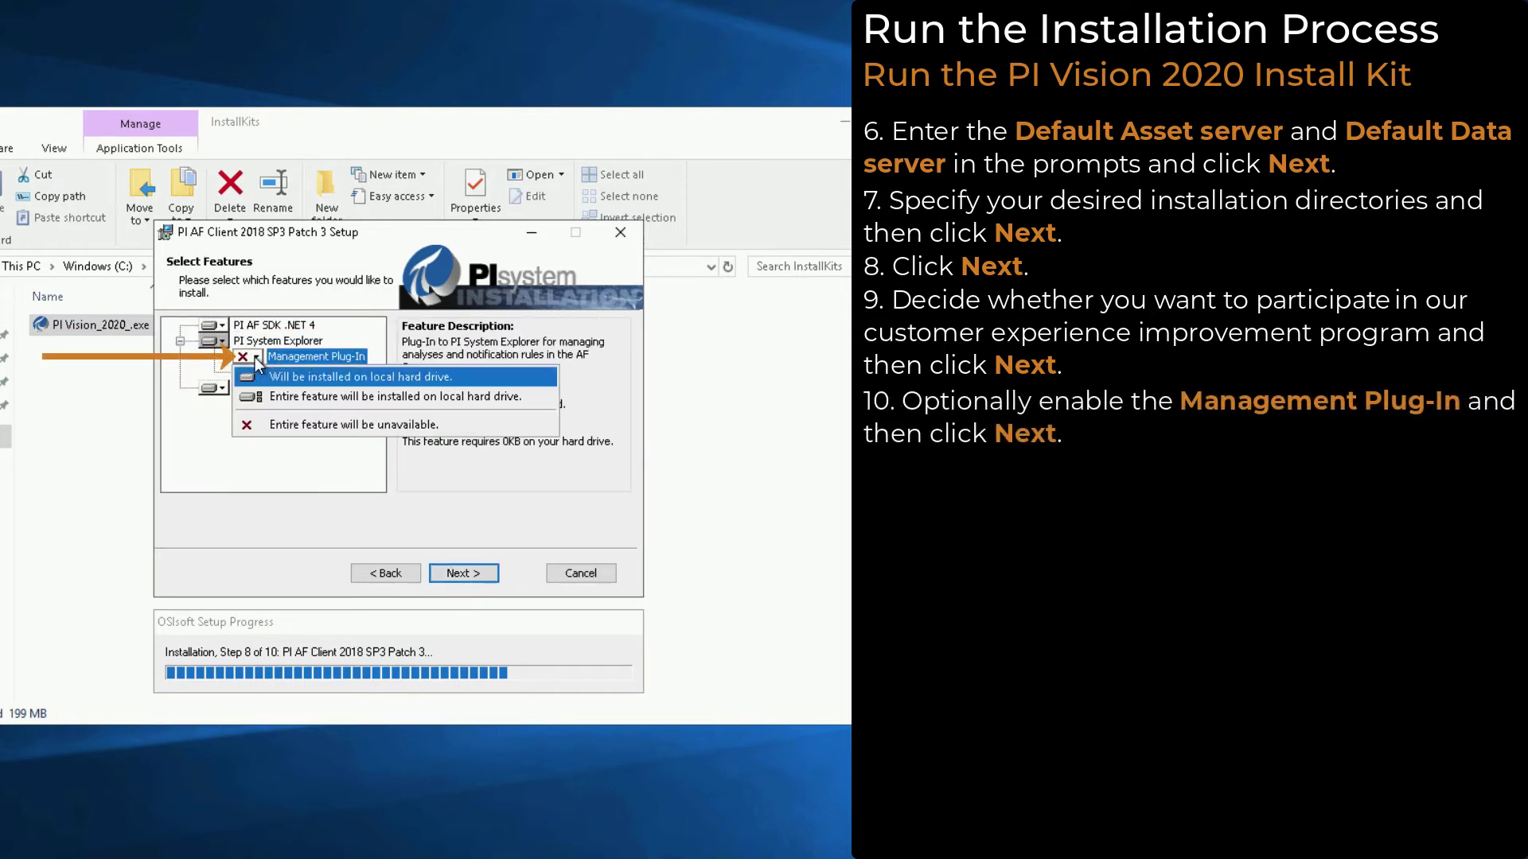
pyautogui.click(262, 377)
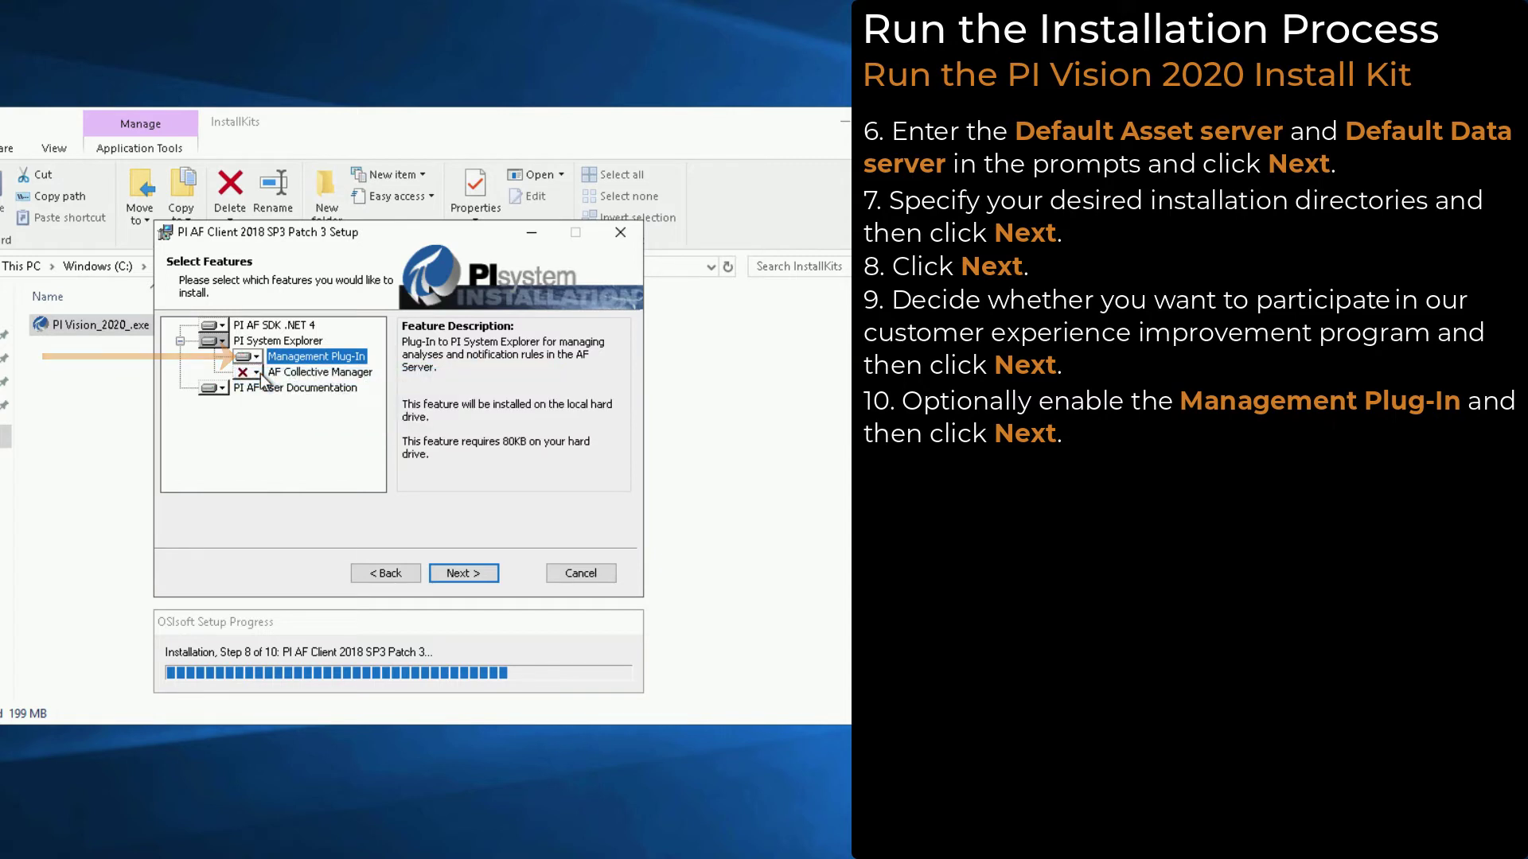
pyautogui.click(482, 572)
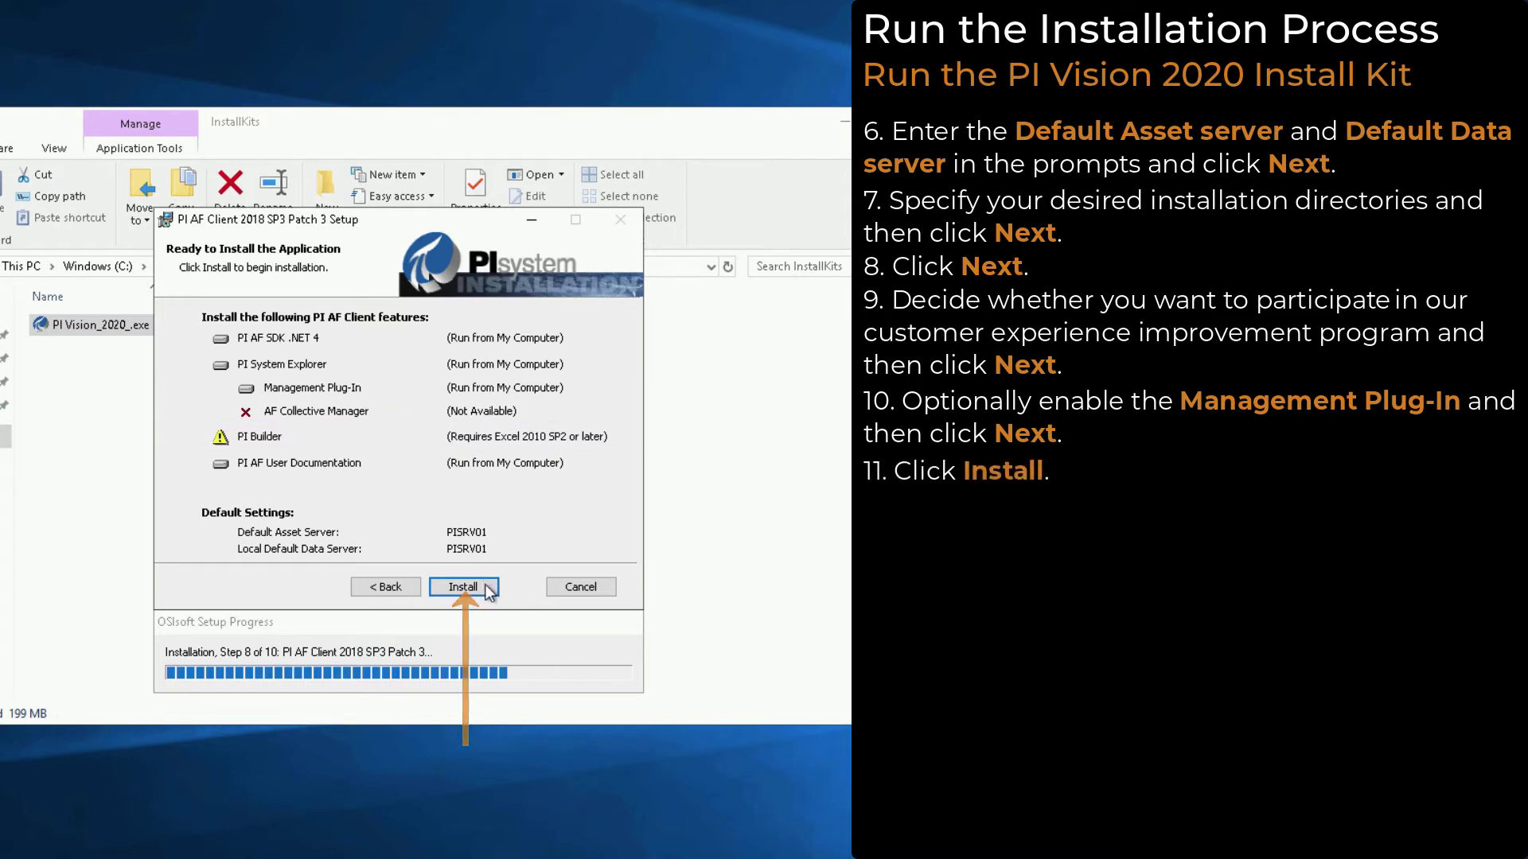
pyautogui.click(463, 586)
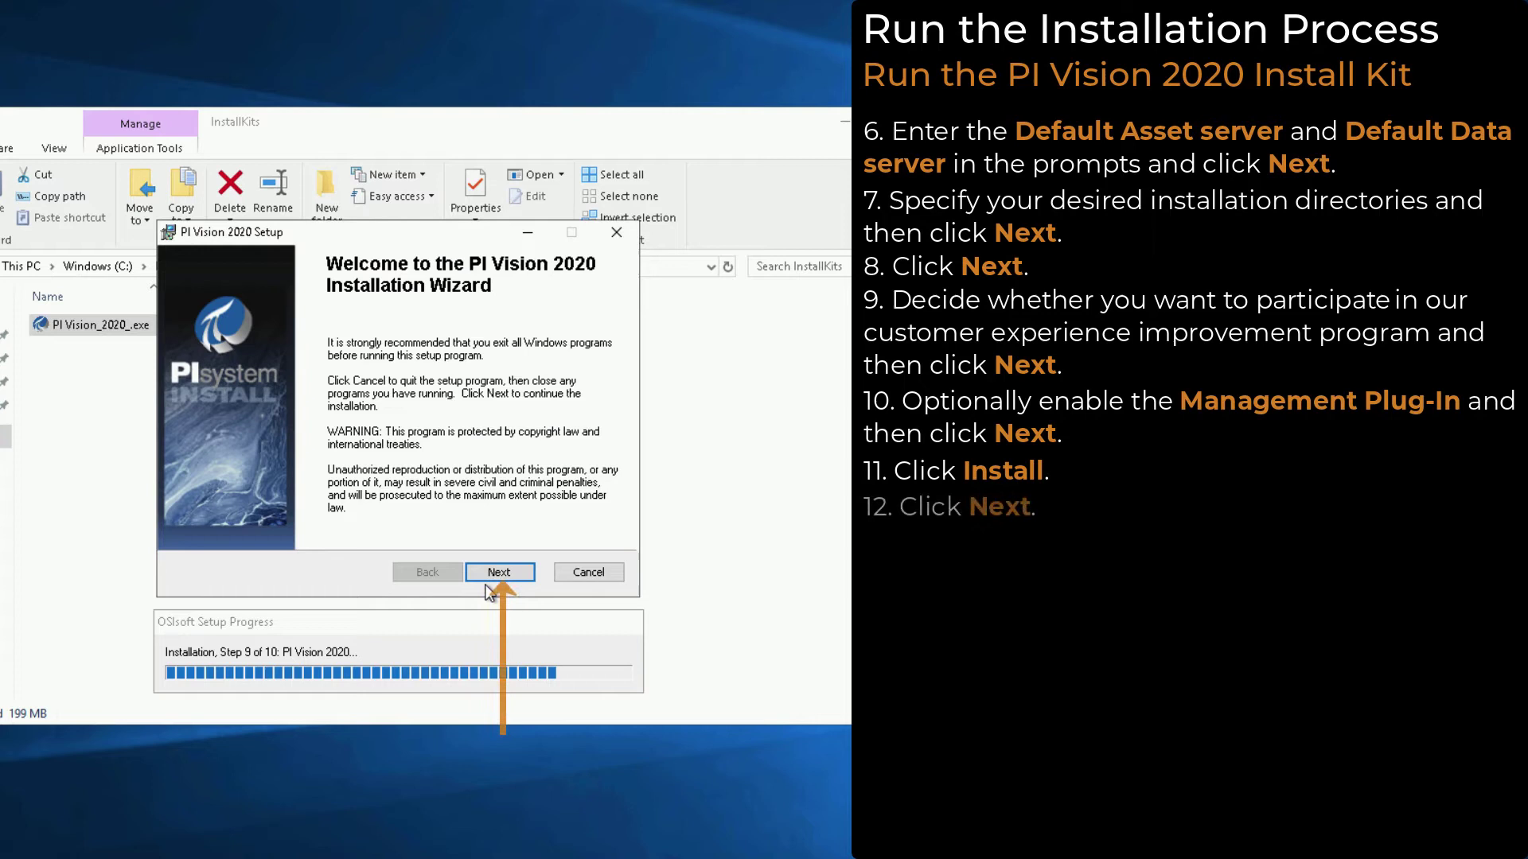
# Continue past the PI Vision 2020 Welcome page and acknowledge the compliance notice.
pyautogui.click(501, 573)
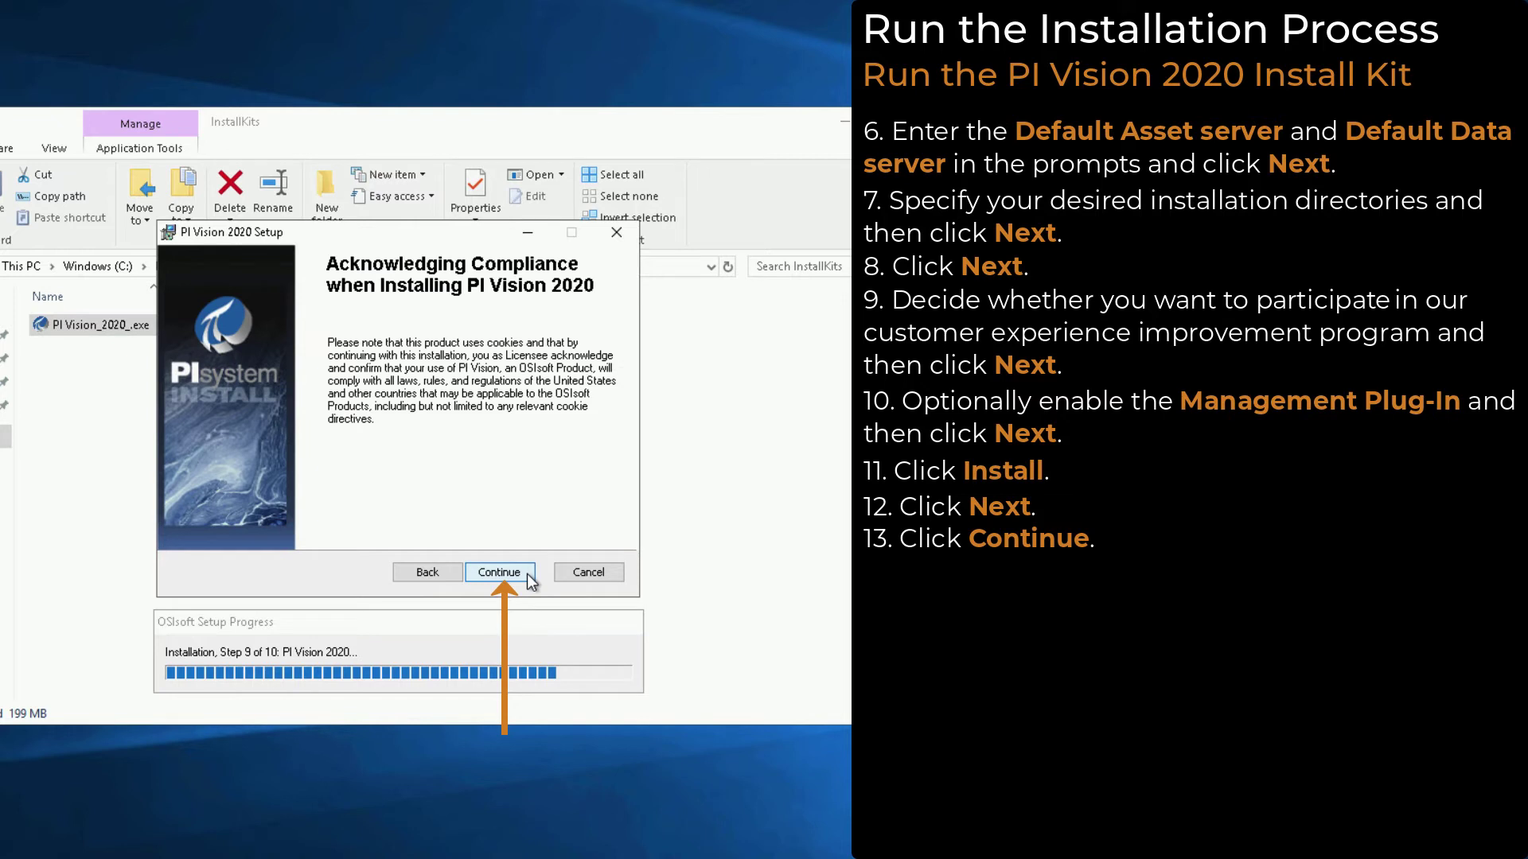
pyautogui.click(527, 575)
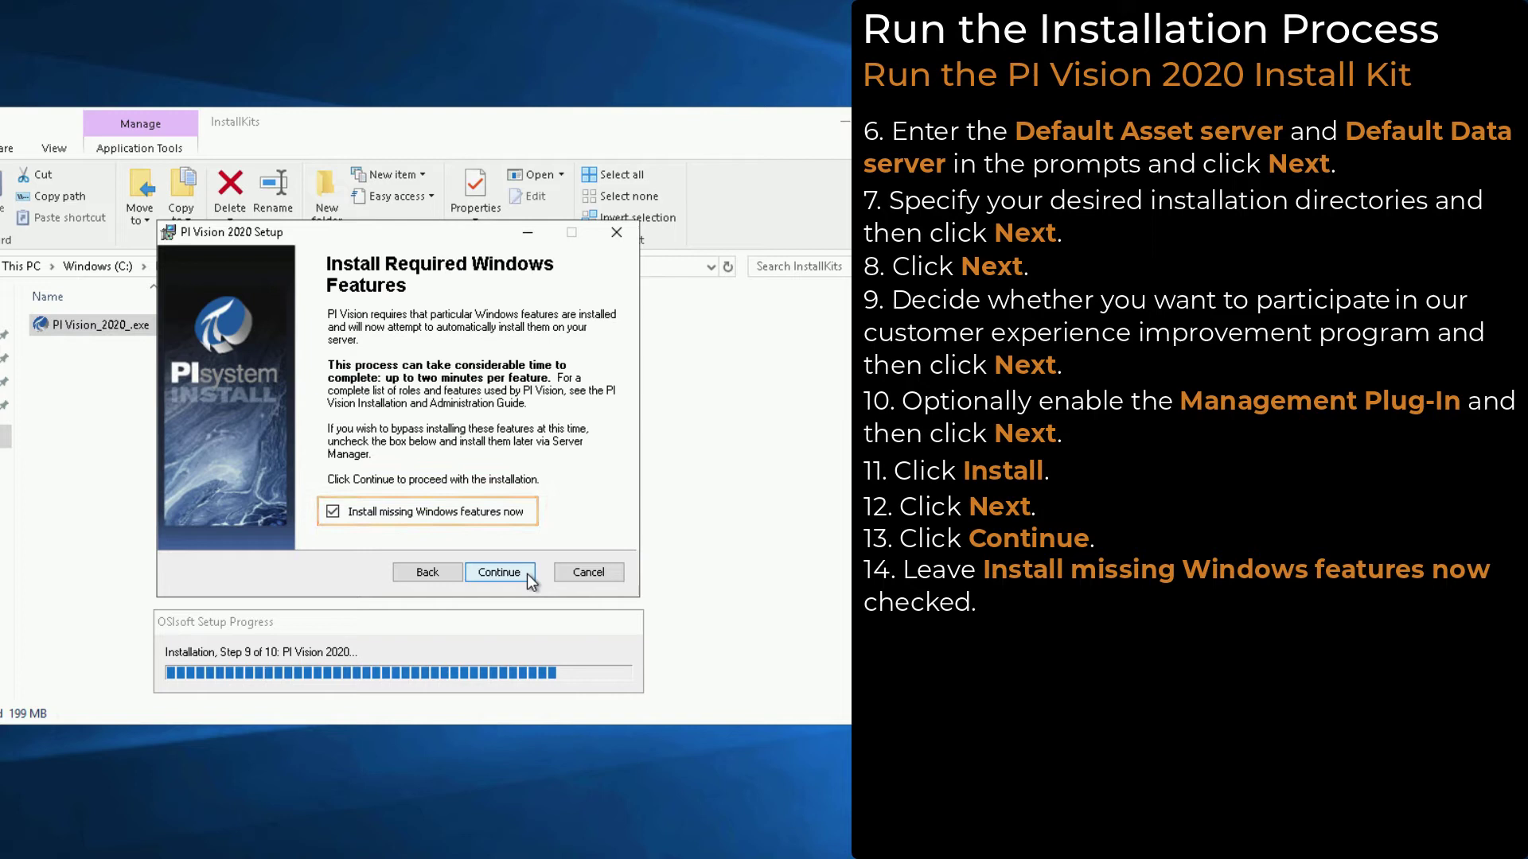
# Install the missing Windows features and keep the default C:\Program Files\PIPC\ destination folder.
pyautogui.click(527, 574)
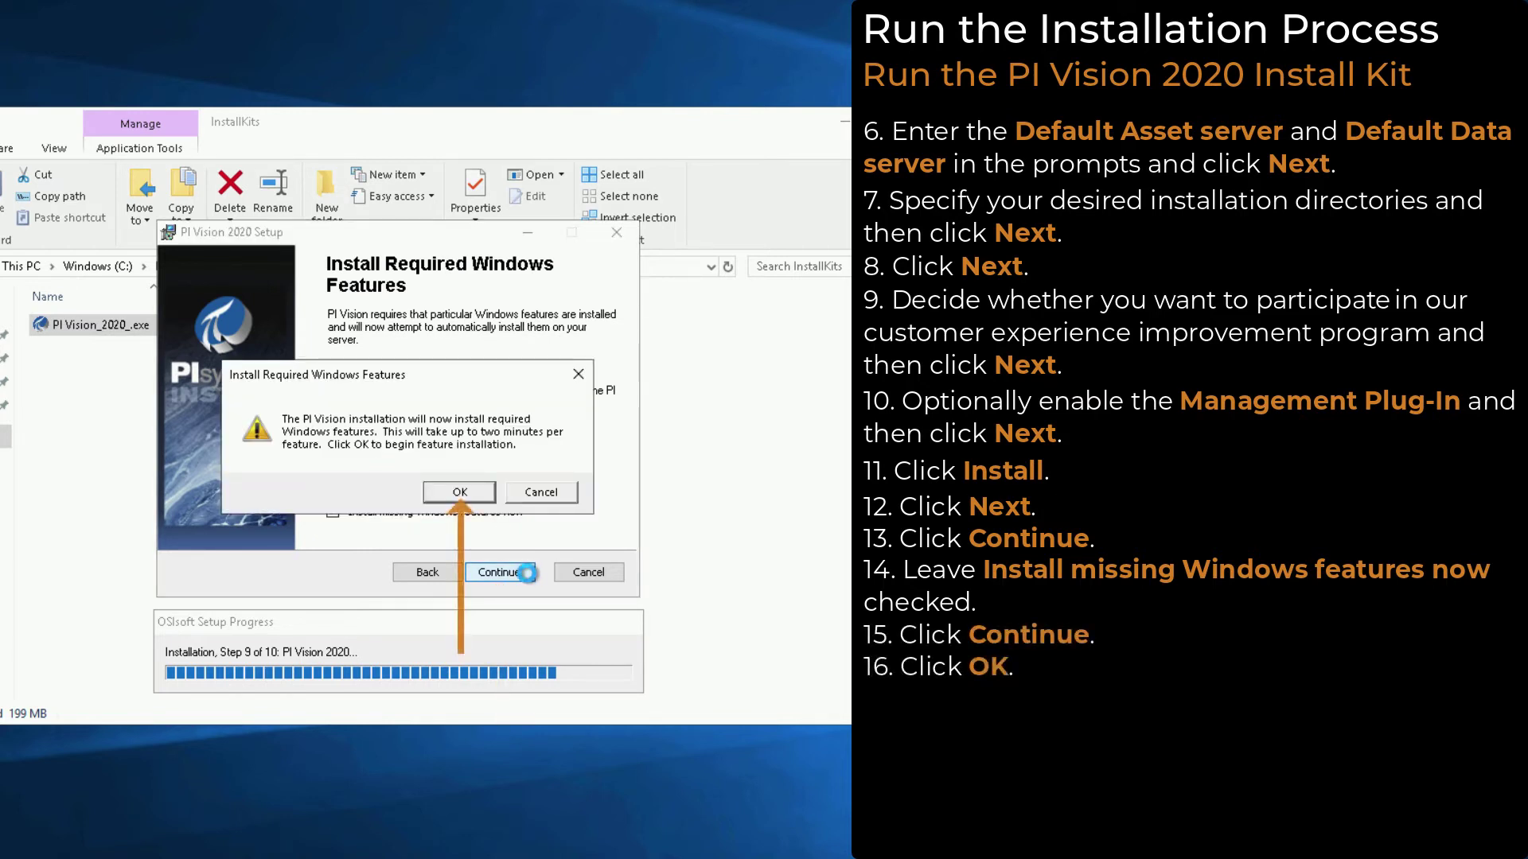
pyautogui.click(491, 495)
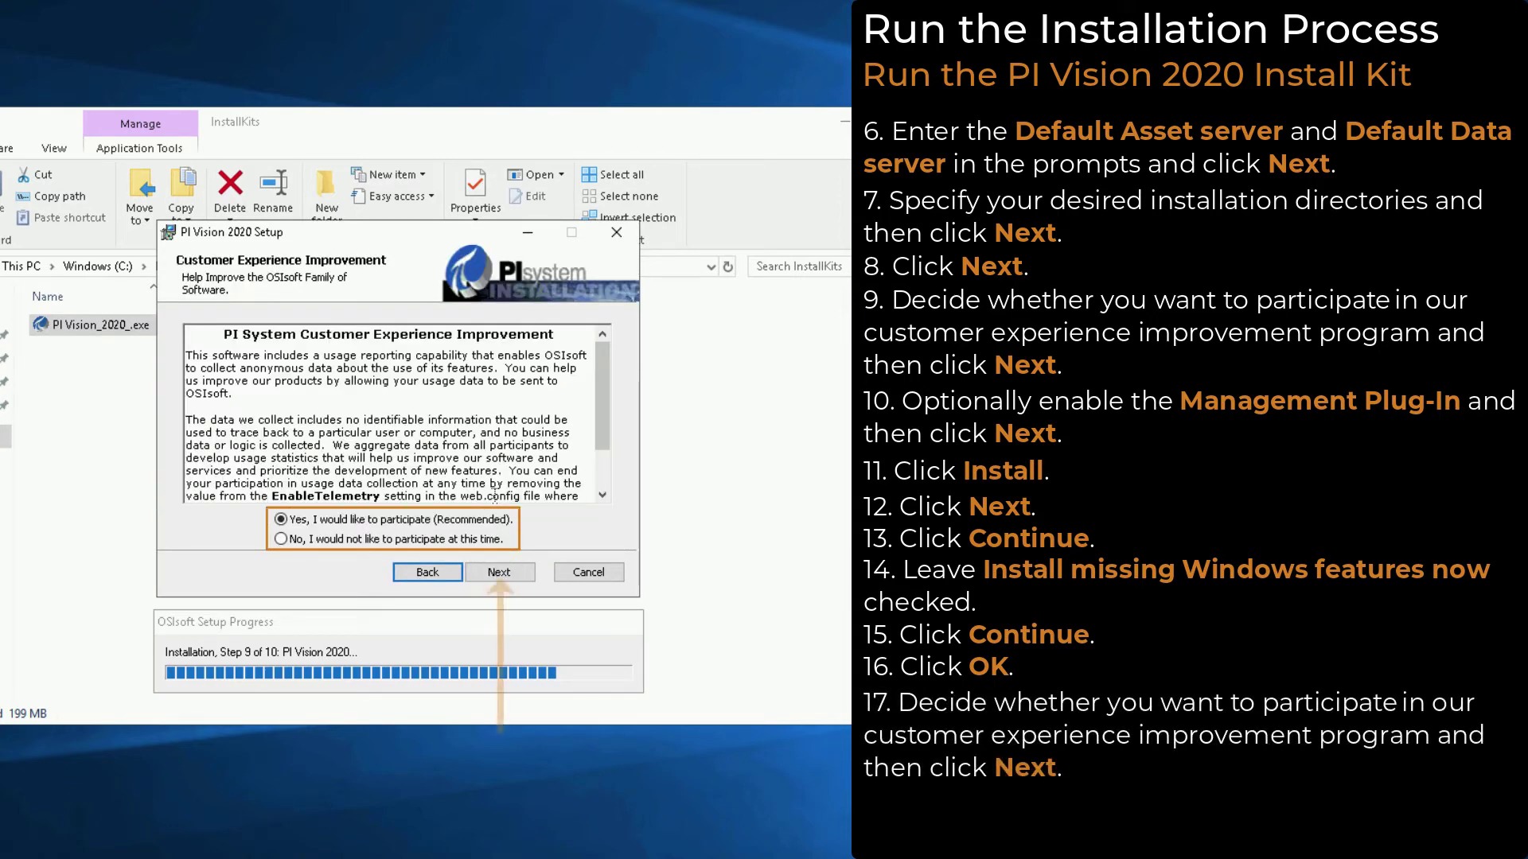
pyautogui.click(530, 570)
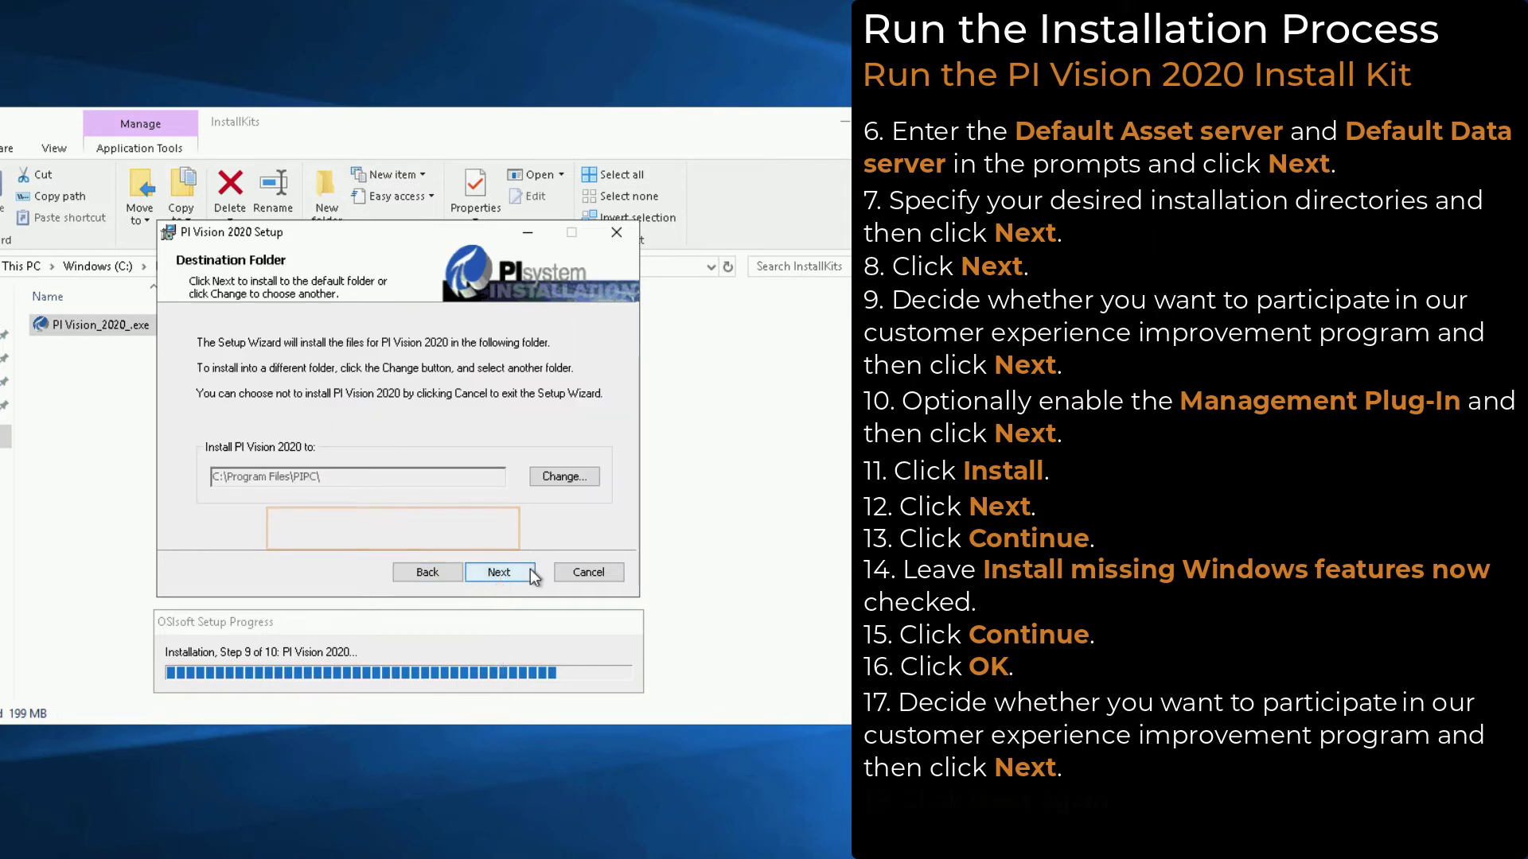
pyautogui.click(499, 572)
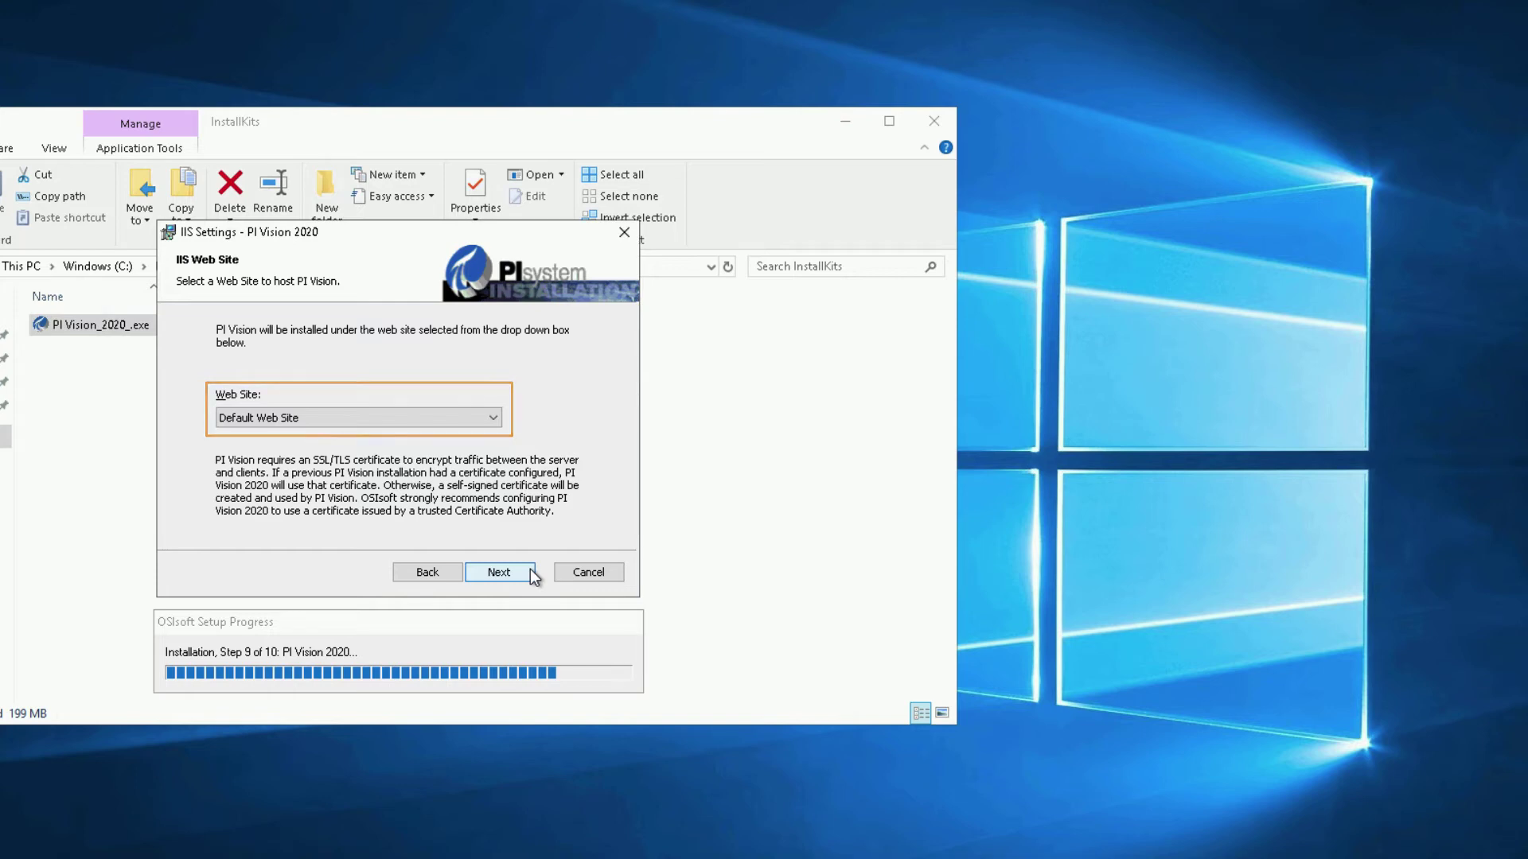
# Install PI Vision 2020 on the Default Web Site and confirm its services are running.
pyautogui.click(529, 572)
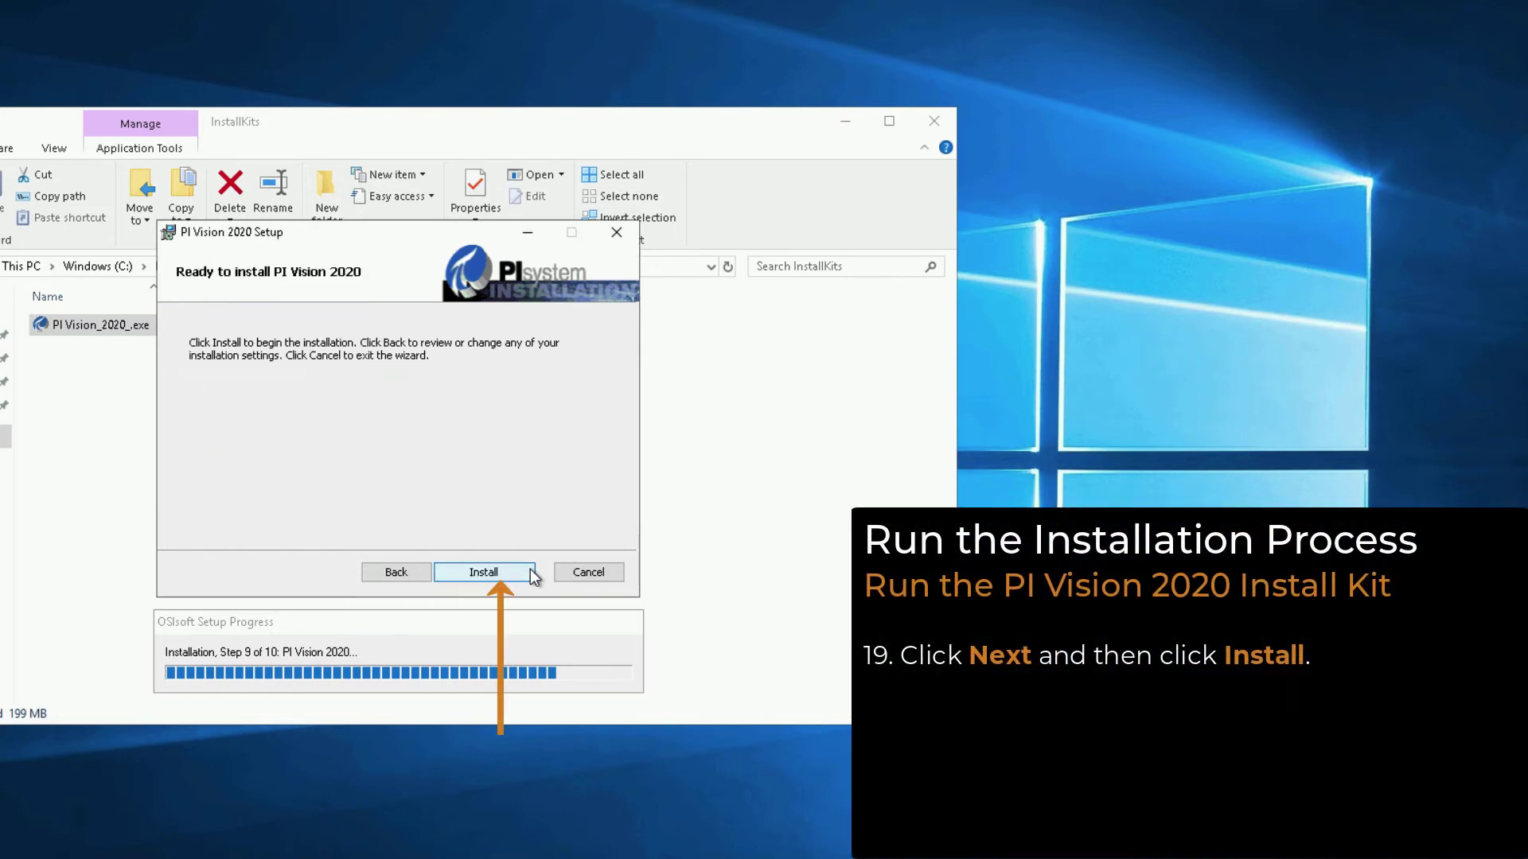
pyautogui.click(530, 570)
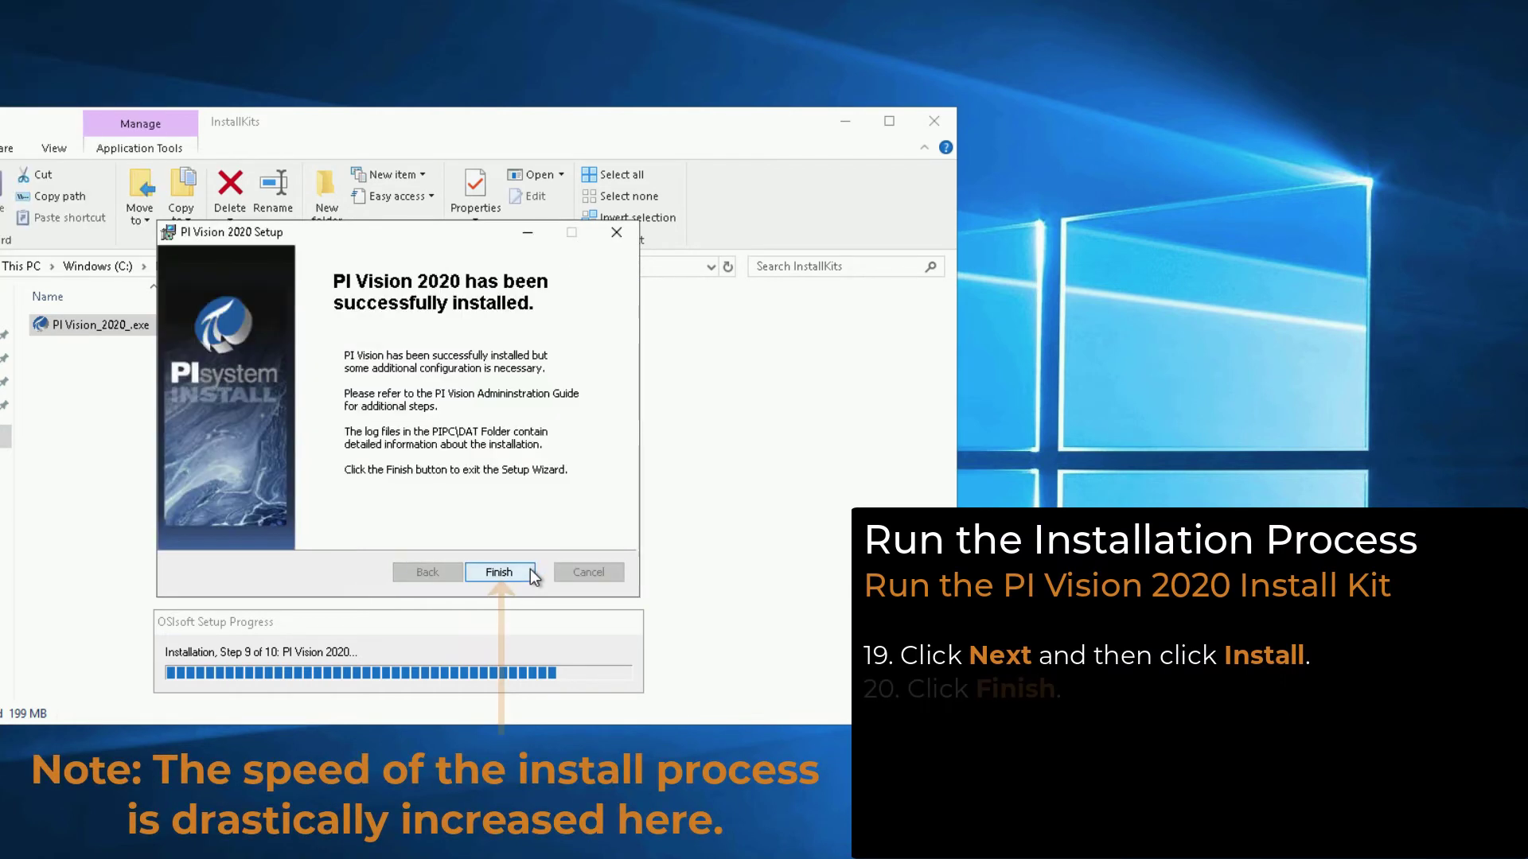
pyautogui.click(499, 572)
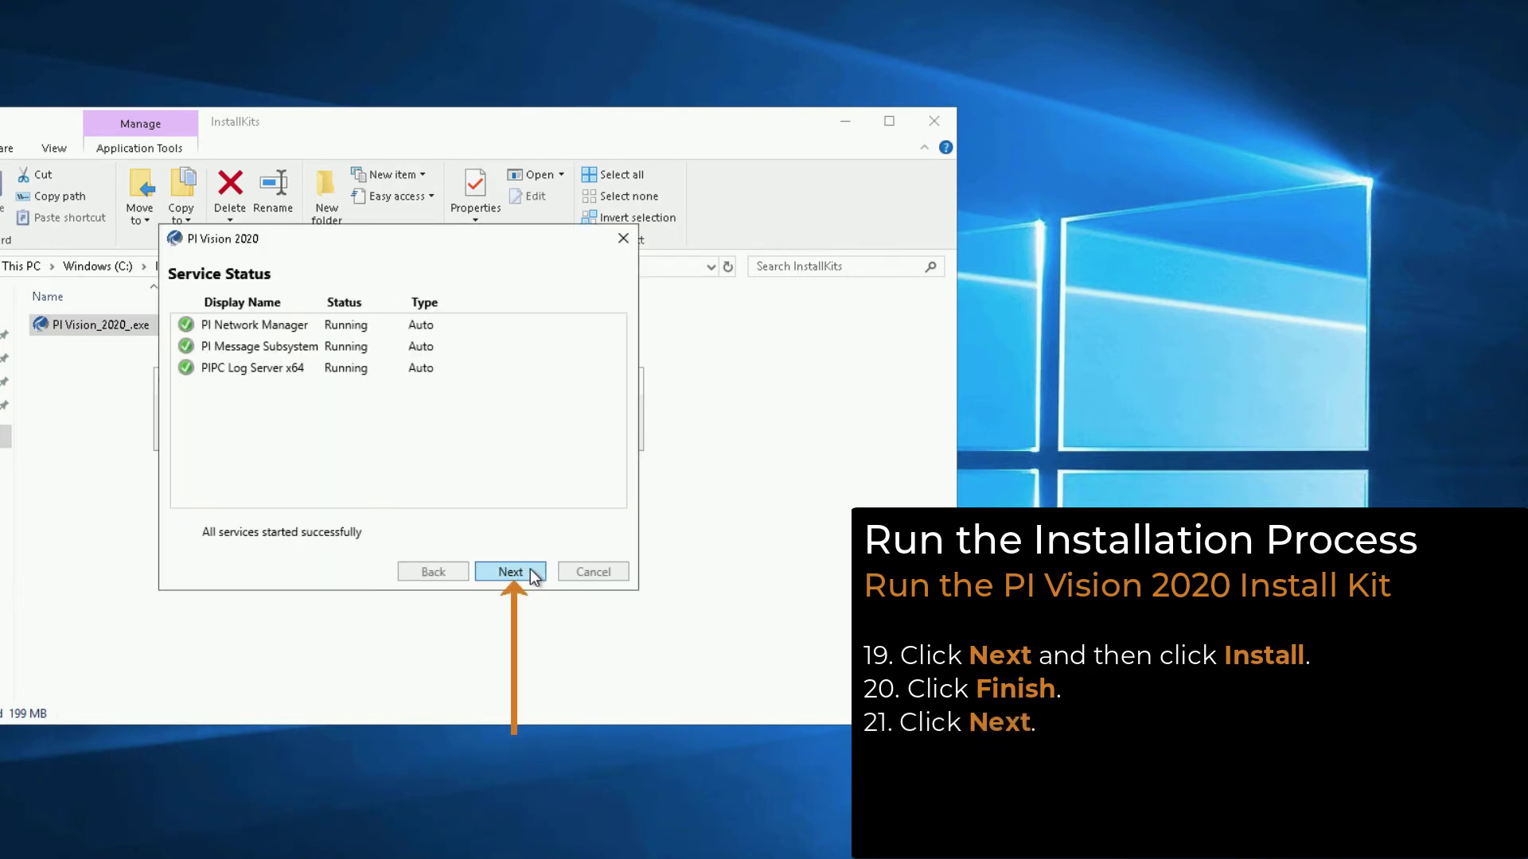
pyautogui.click(530, 570)
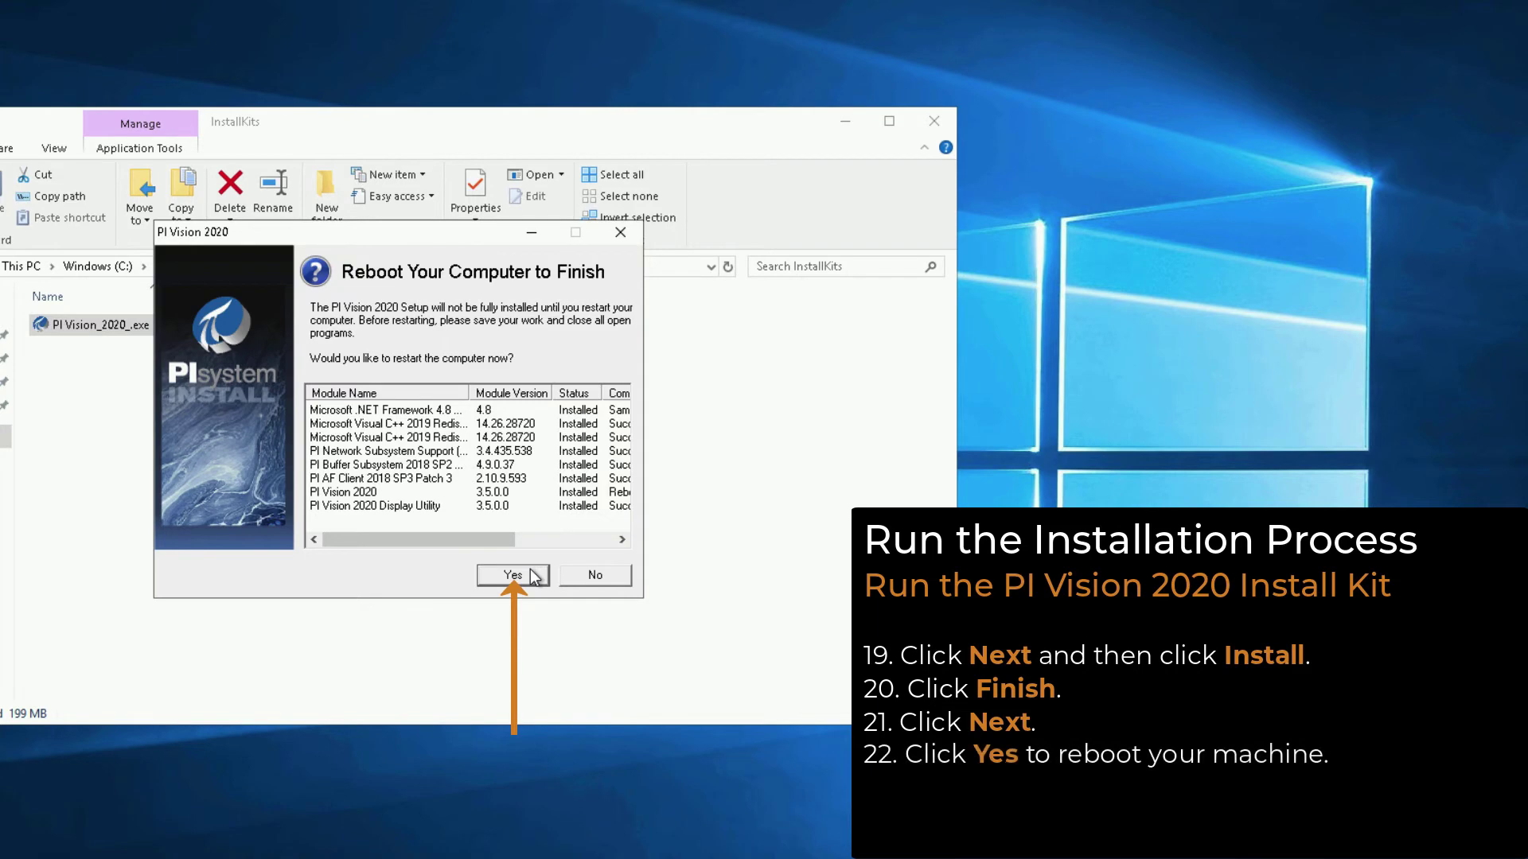
# Reboot to finish, dismiss the Installation Complete summary, and close File Explorer and Server Manager.
pyautogui.click(530, 570)
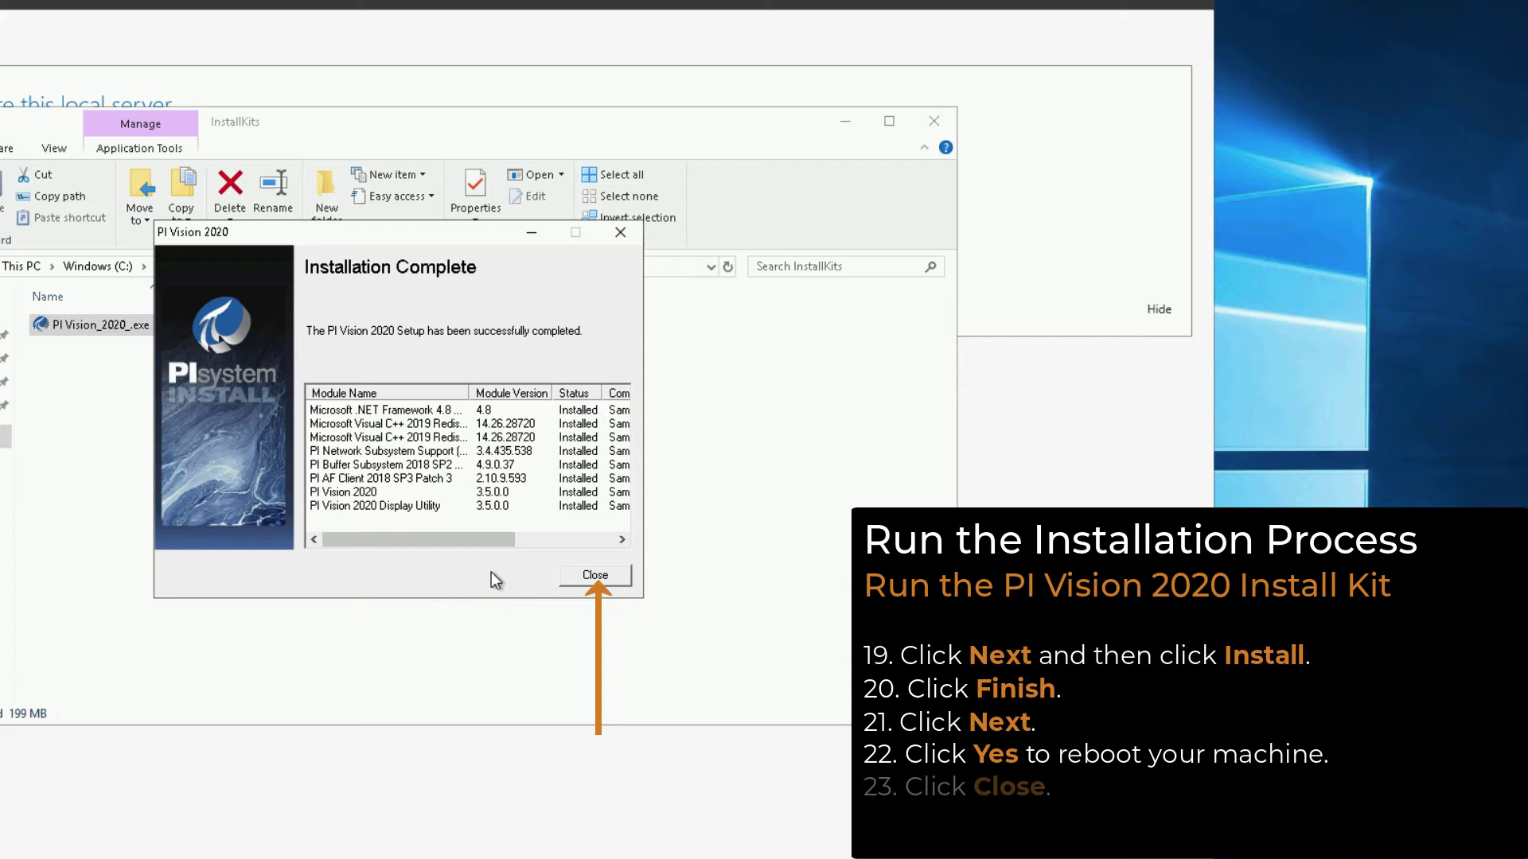
pyautogui.click(595, 575)
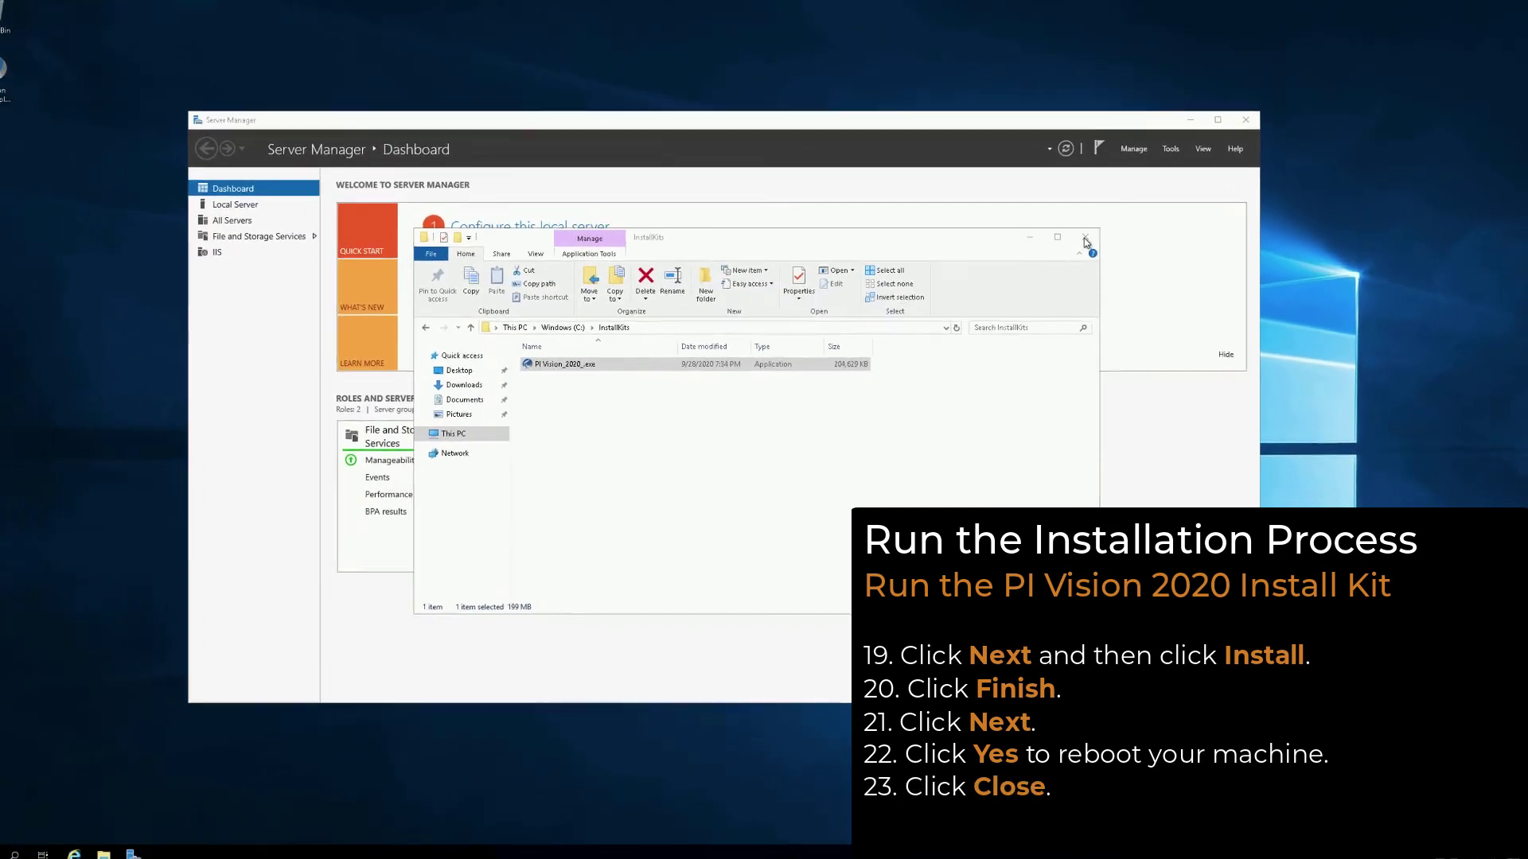
pyautogui.click(976, 153)
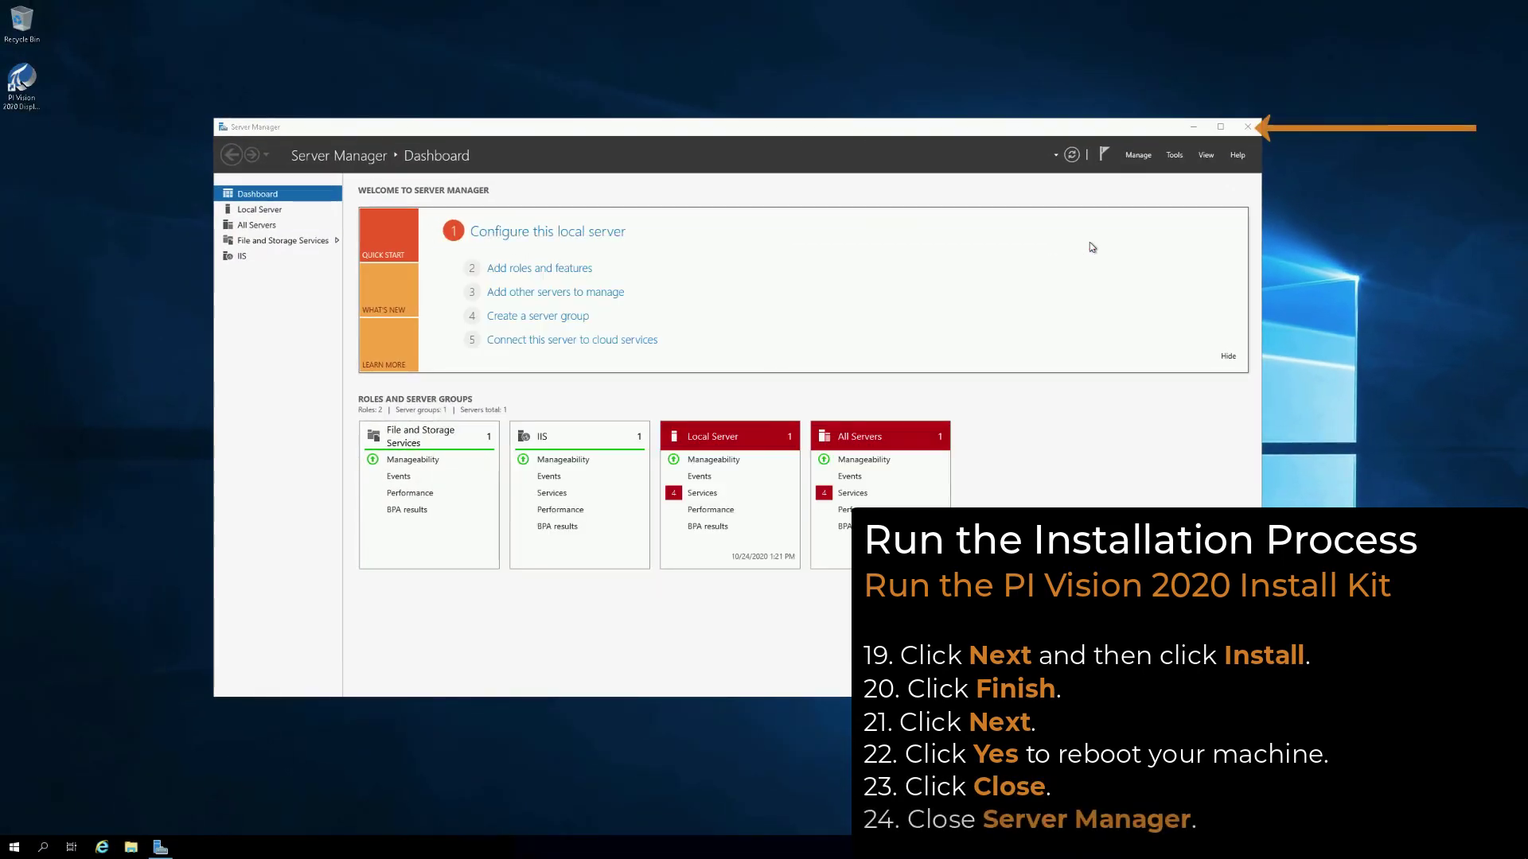
pyautogui.click(1249, 127)
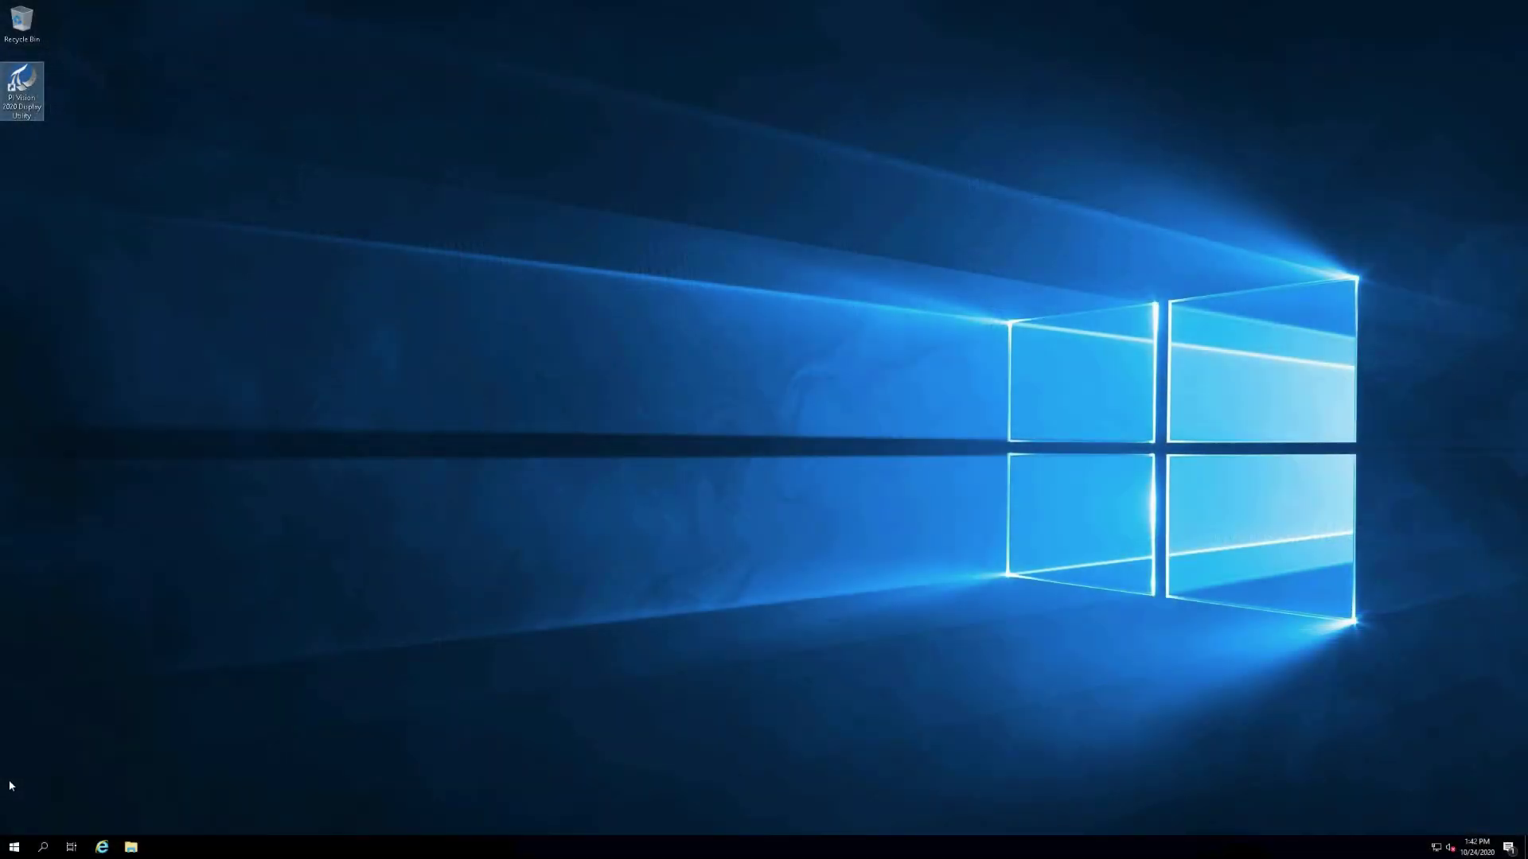
# Launch IIS Manager from Windows Administrative Tools and show PIWEB01's Application Pools.
pyautogui.click(13, 846)
pyautogui.click(232, 562)
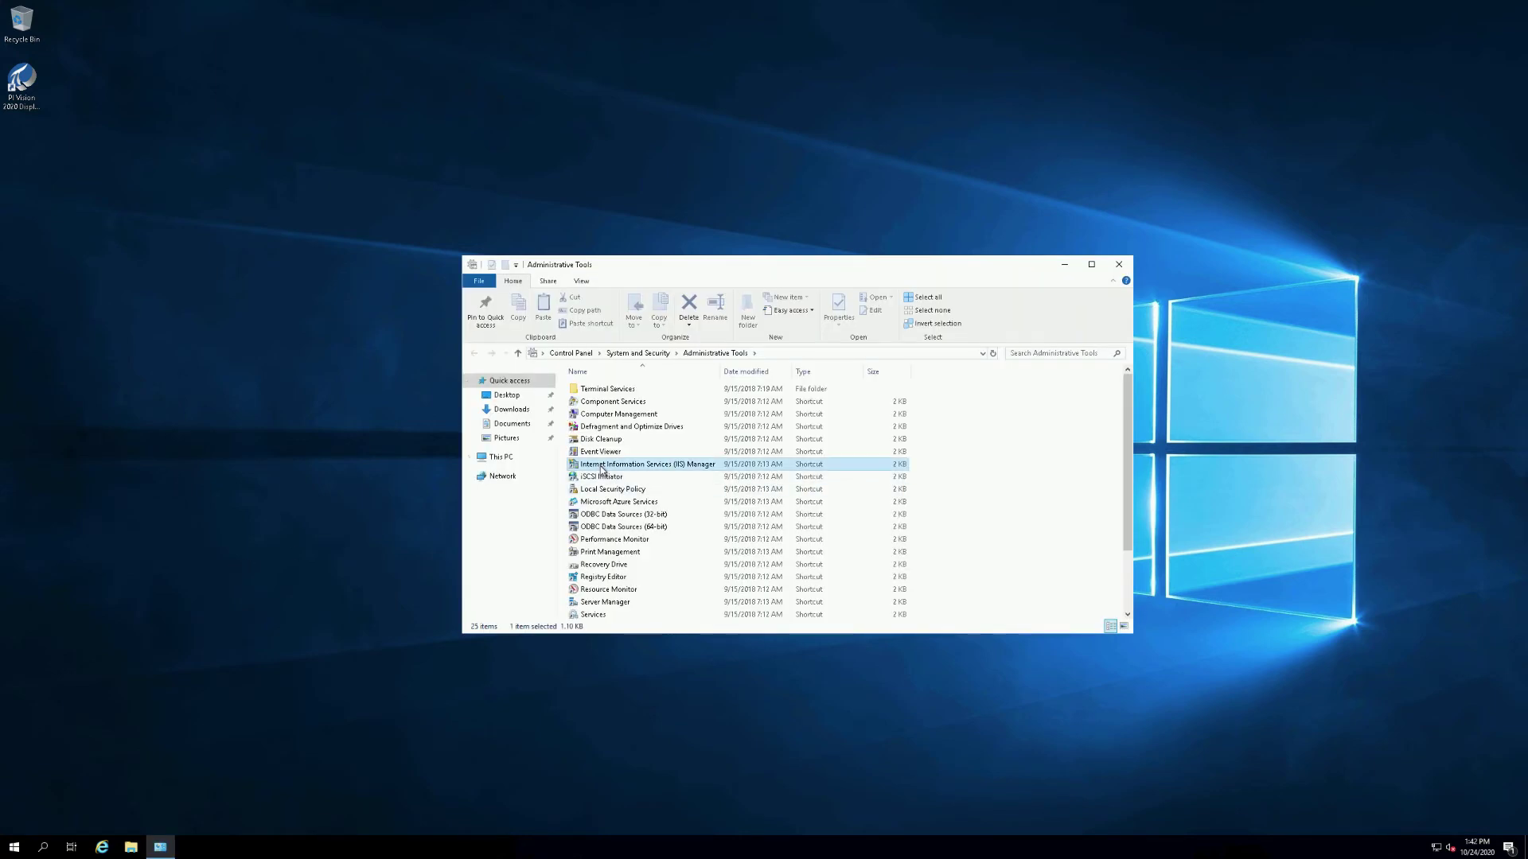
pyautogui.click(603, 467)
pyautogui.doubleClick(600, 465)
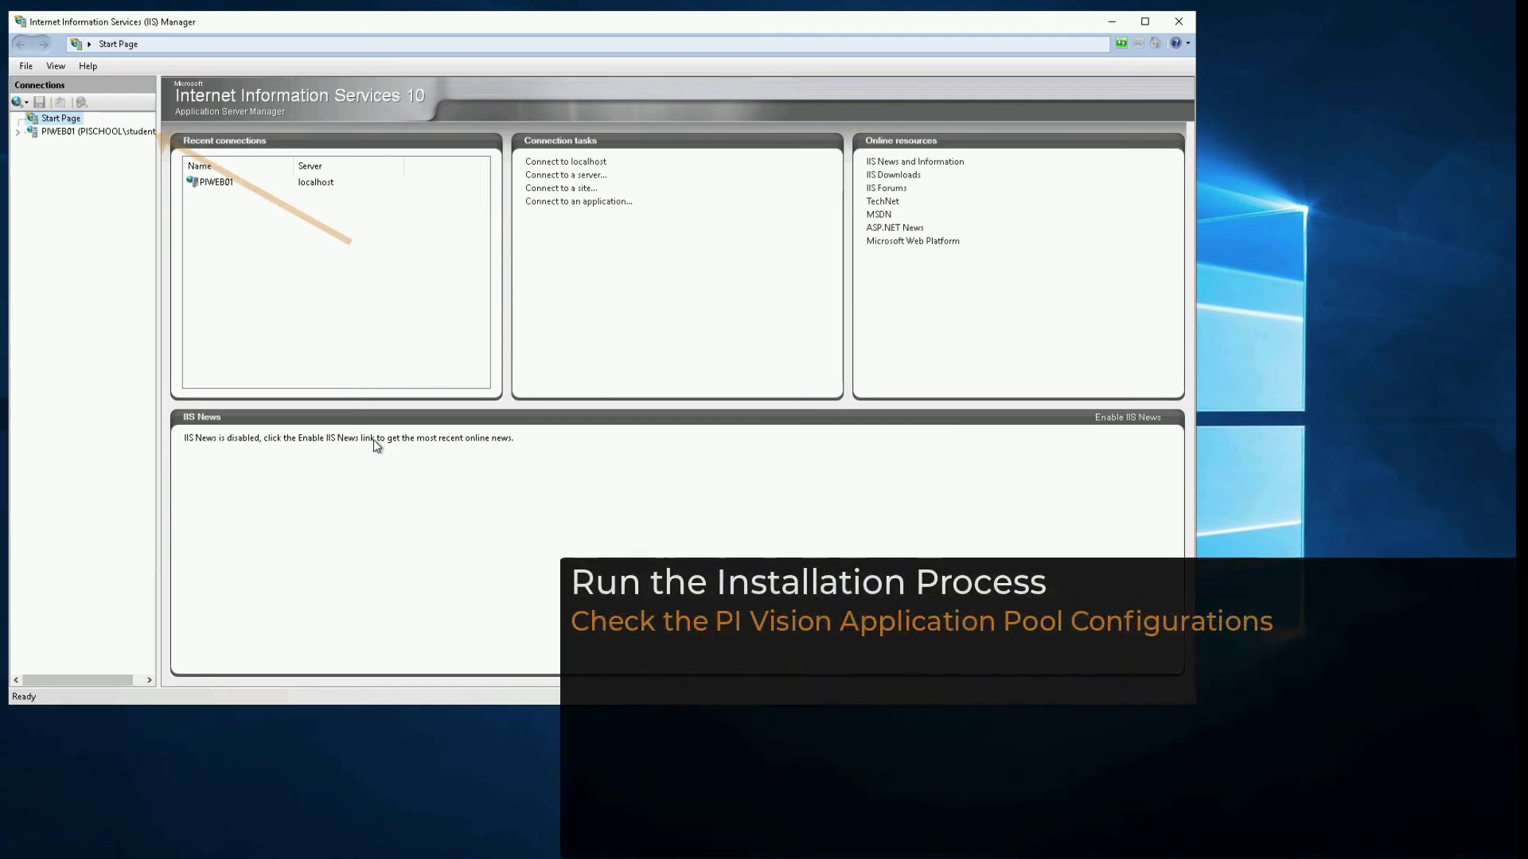
pyautogui.doubleClick(71, 131)
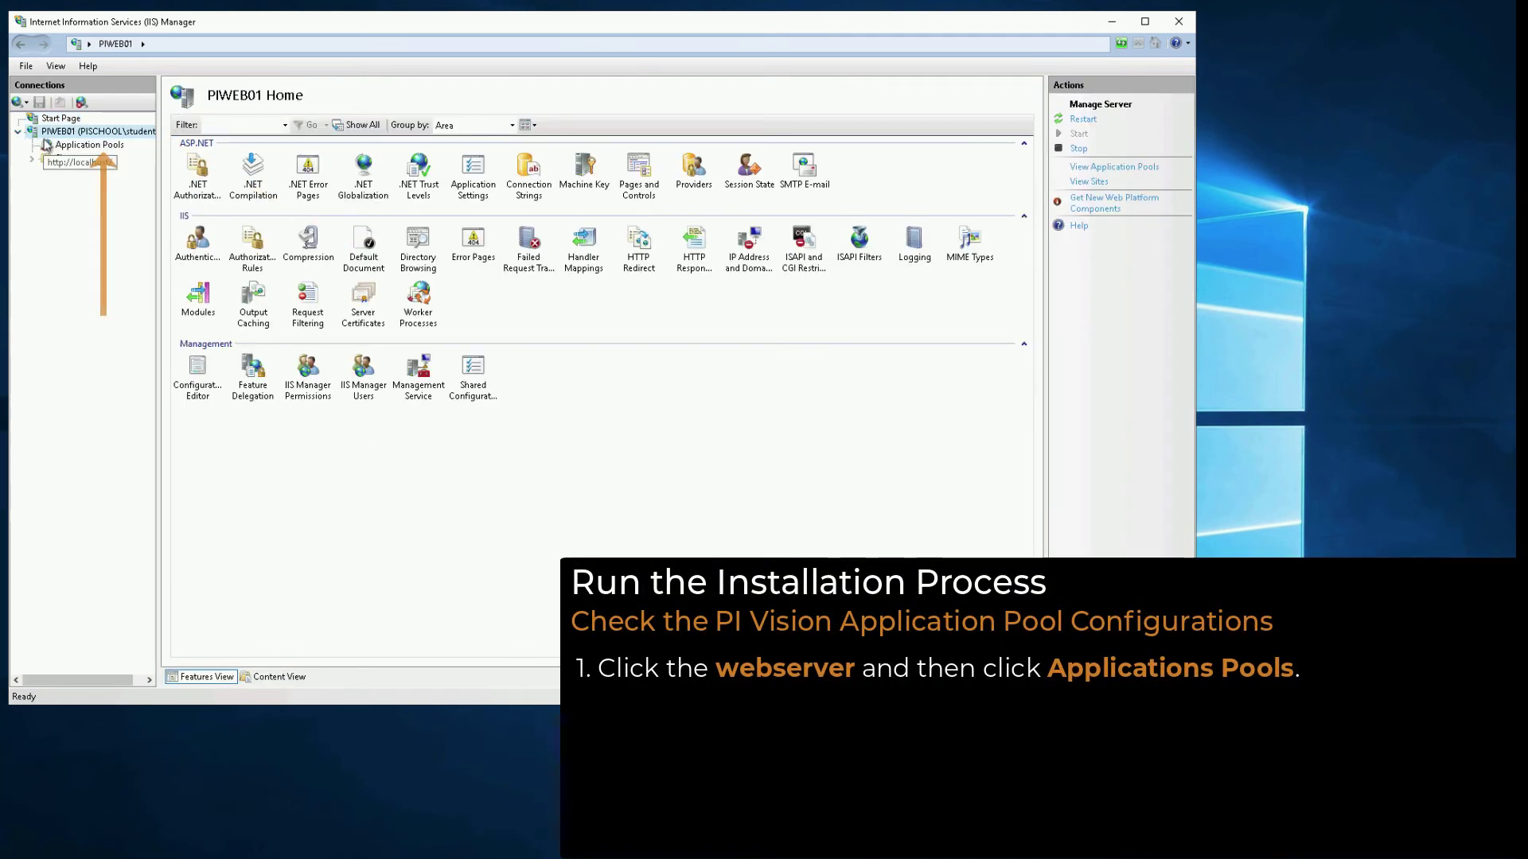
pyautogui.click(74, 146)
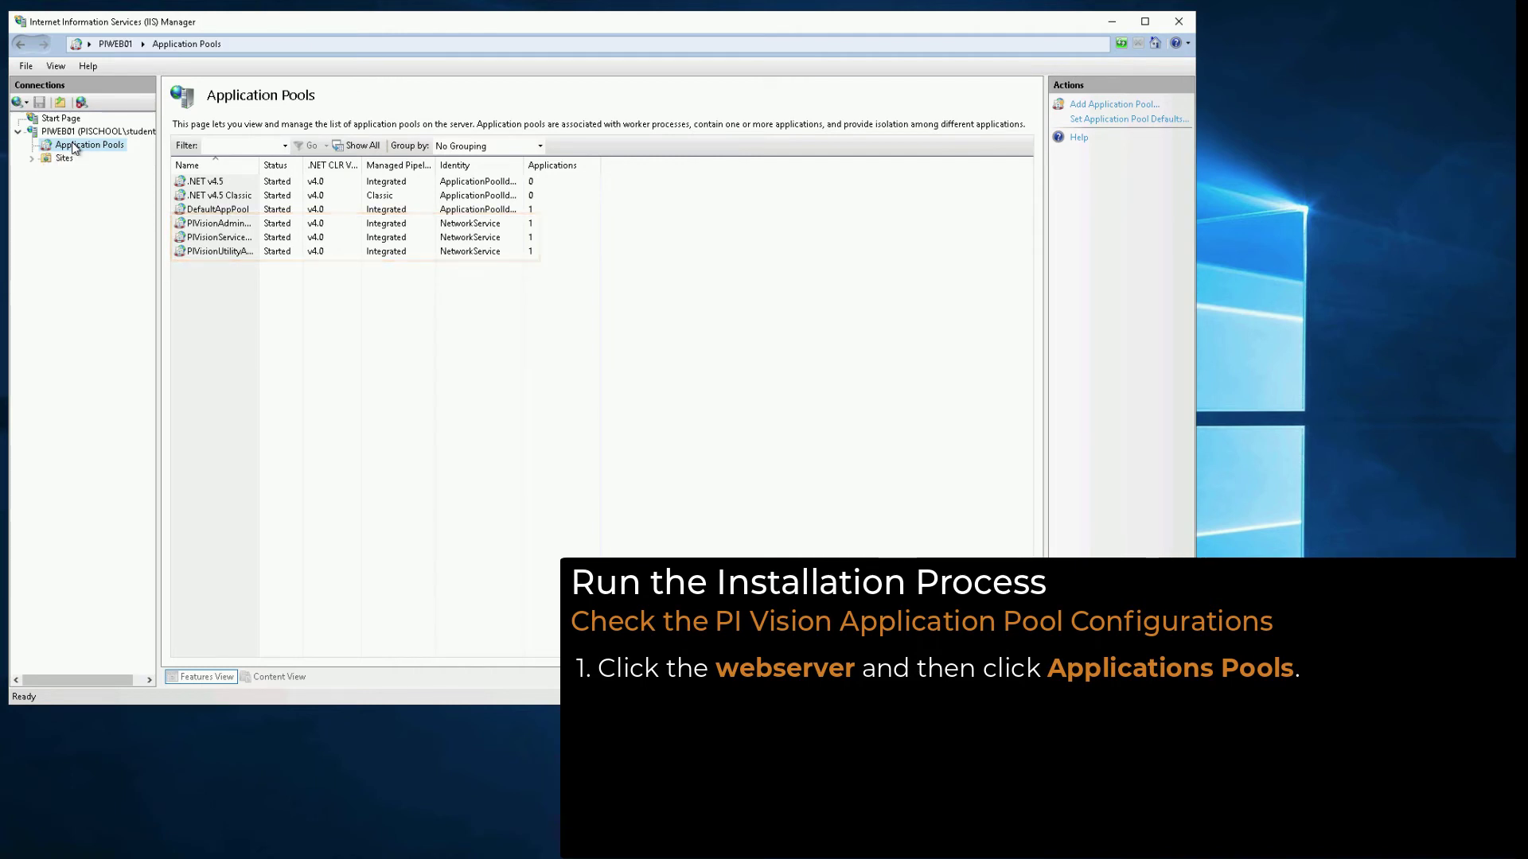
# In PIVisionAdminAppPool's advanced settings, switch the Identity to a custom account.
pyautogui.rightClick(208, 225)
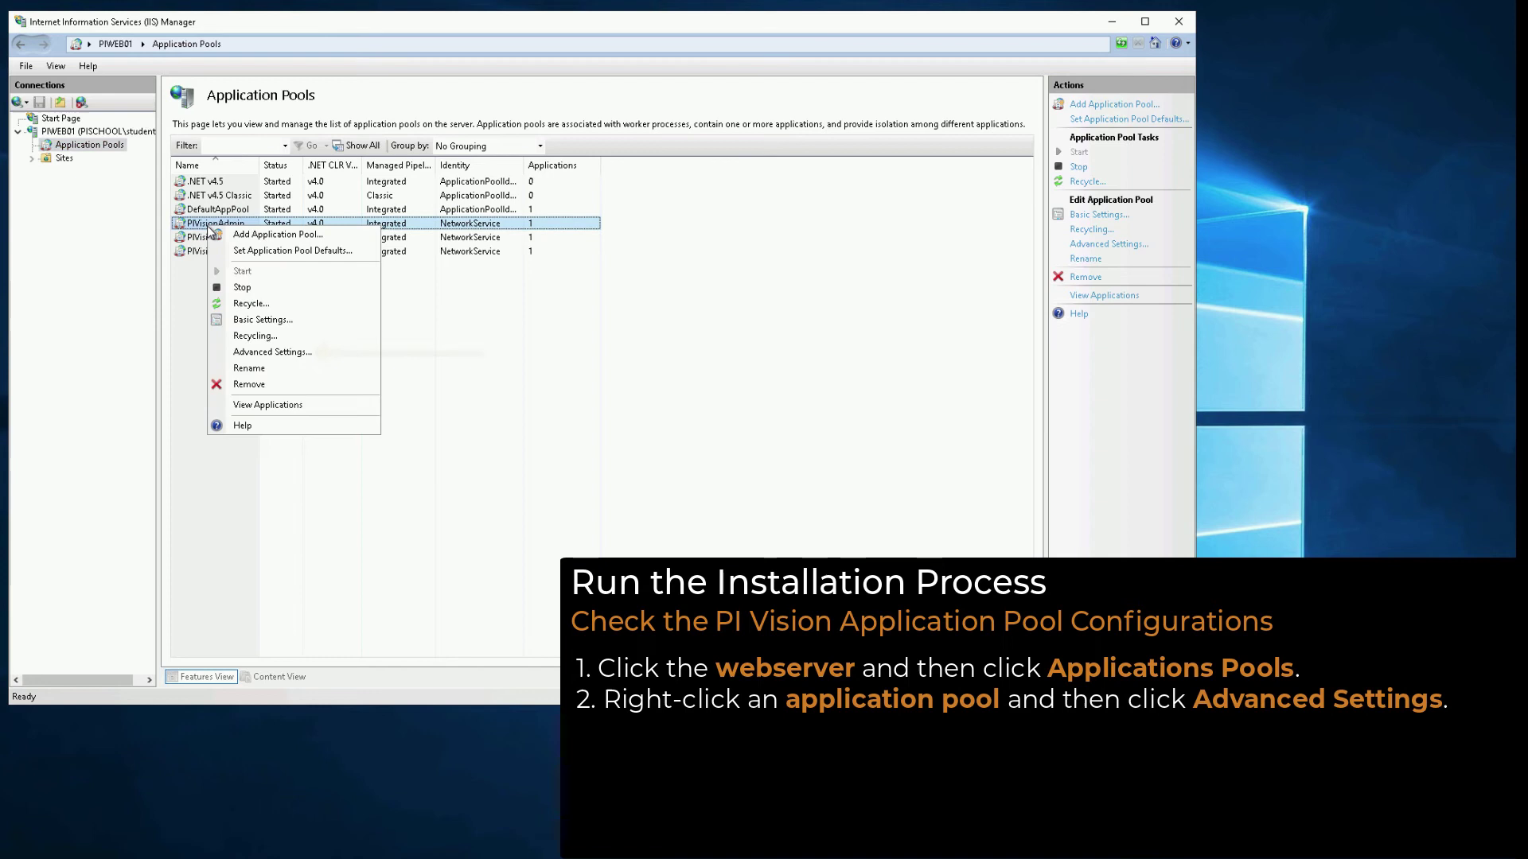
pyautogui.click(338, 357)
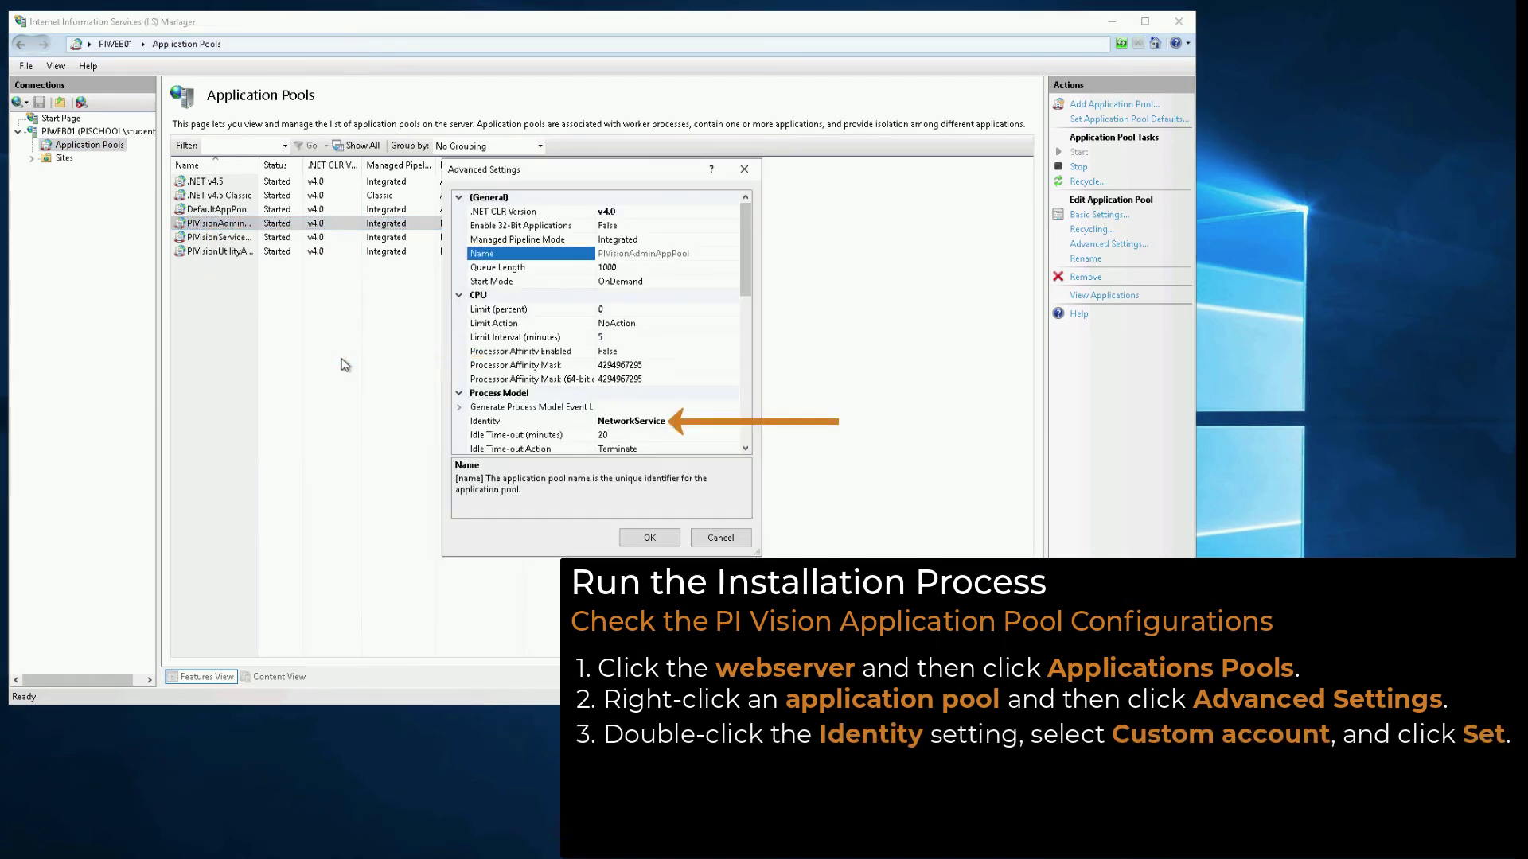
pyautogui.click(717, 421)
pyautogui.click(732, 421)
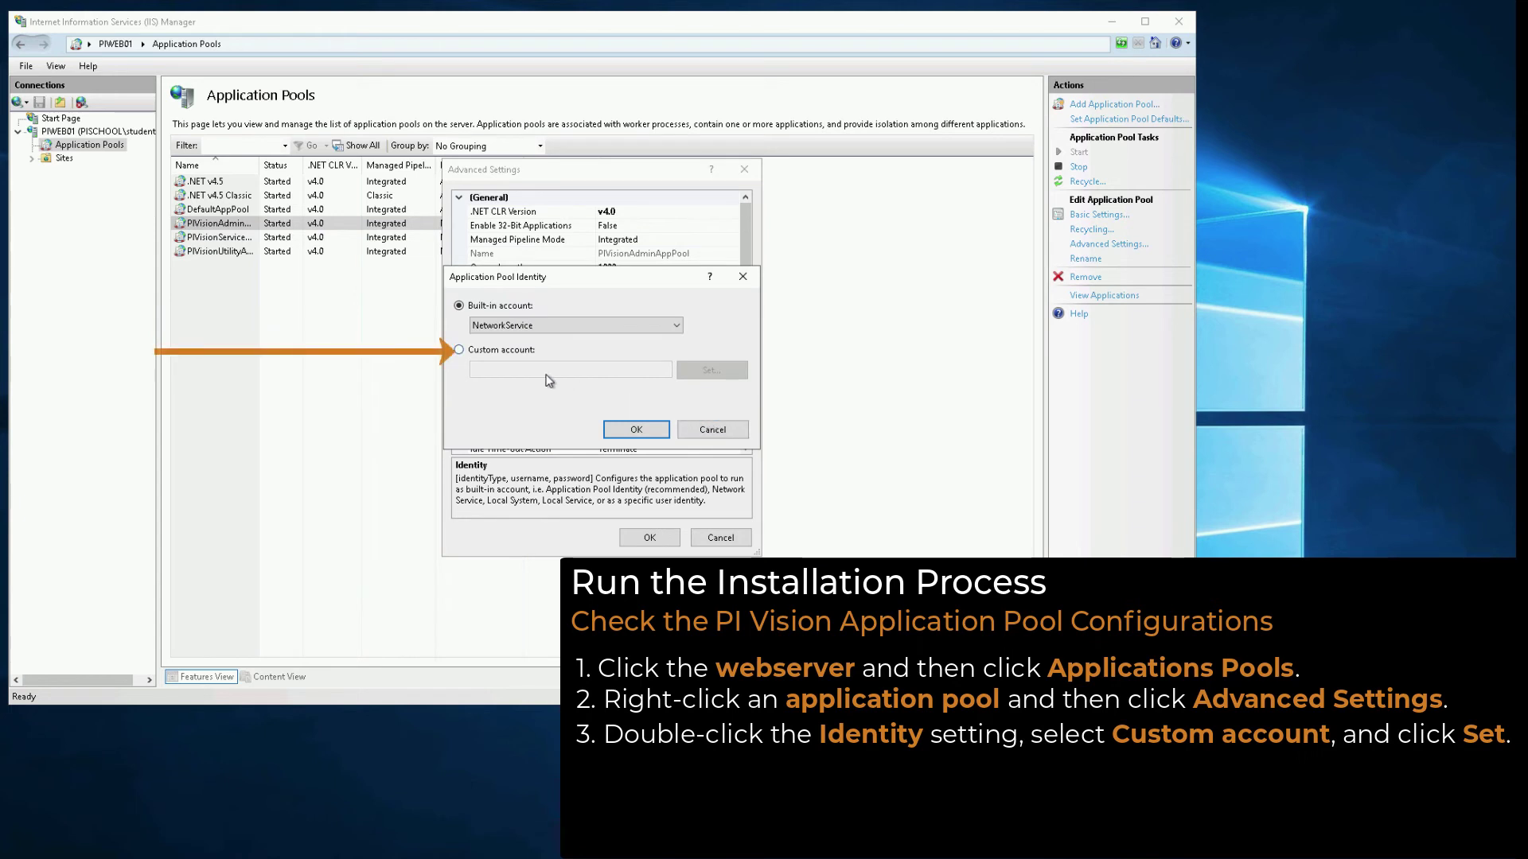
pyautogui.click(459, 351)
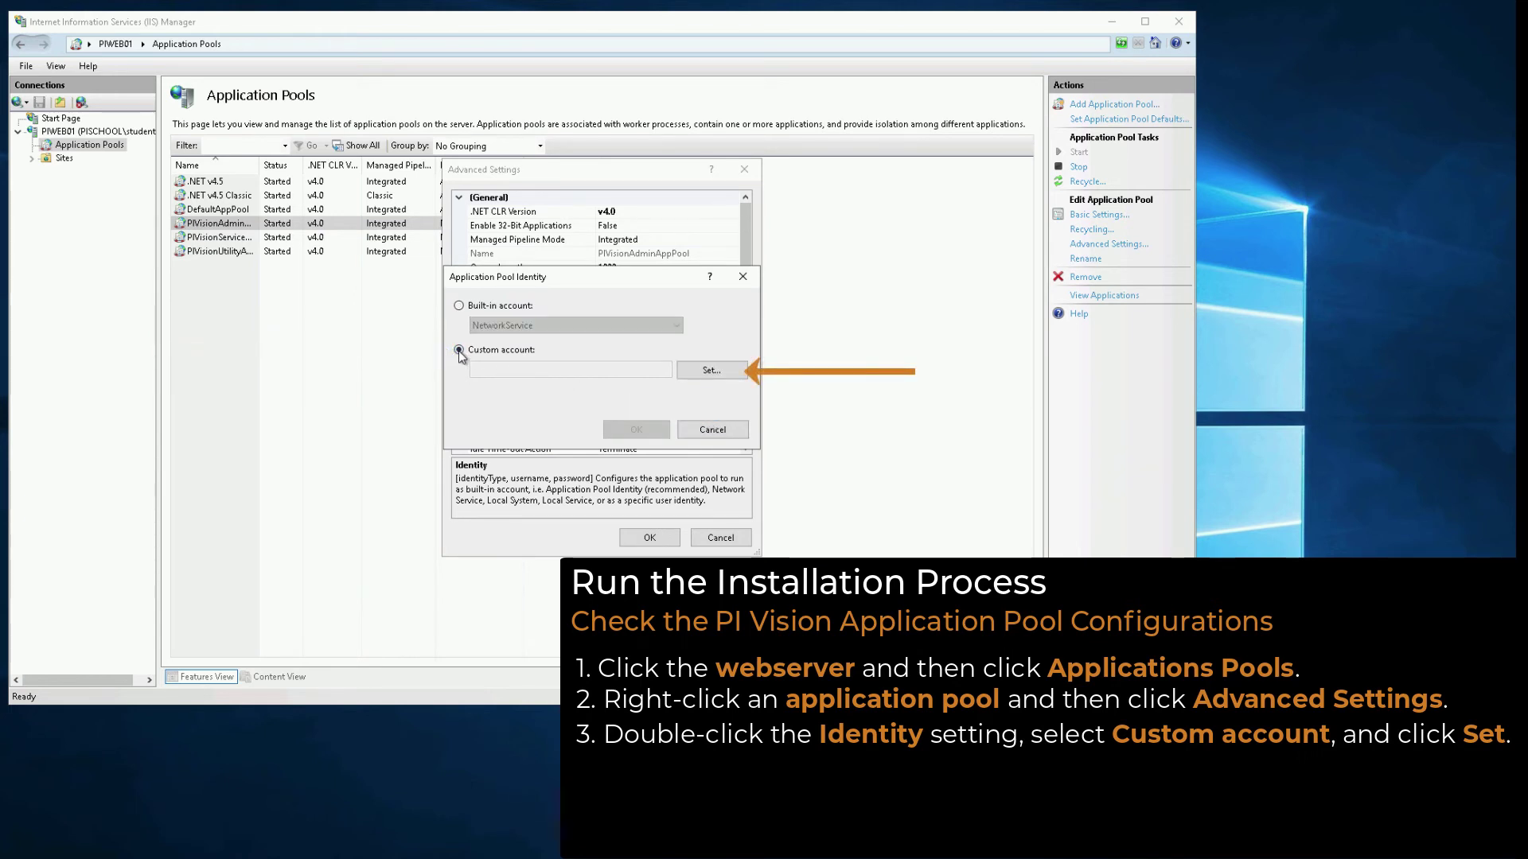
pyautogui.click(710, 371)
# Paste the service account's user name and enter and confirm its password.
pyautogui.rightClick(514, 320)
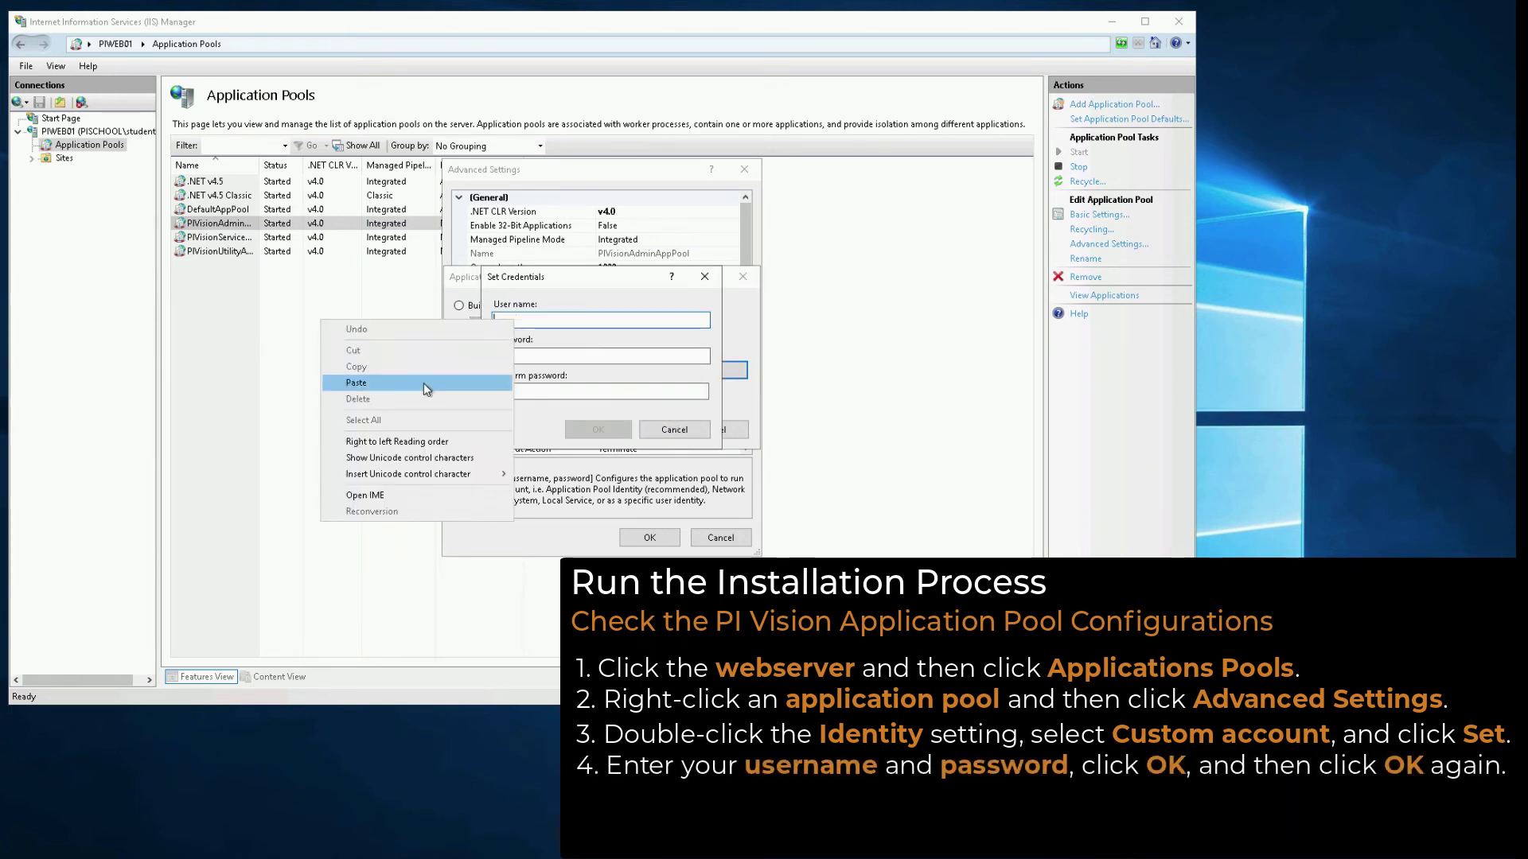
pyautogui.click(428, 382)
pyautogui.press('Tab')
pyautogui.write('•••')
pyautogui.press('Tab')
pyautogui.write('••••')
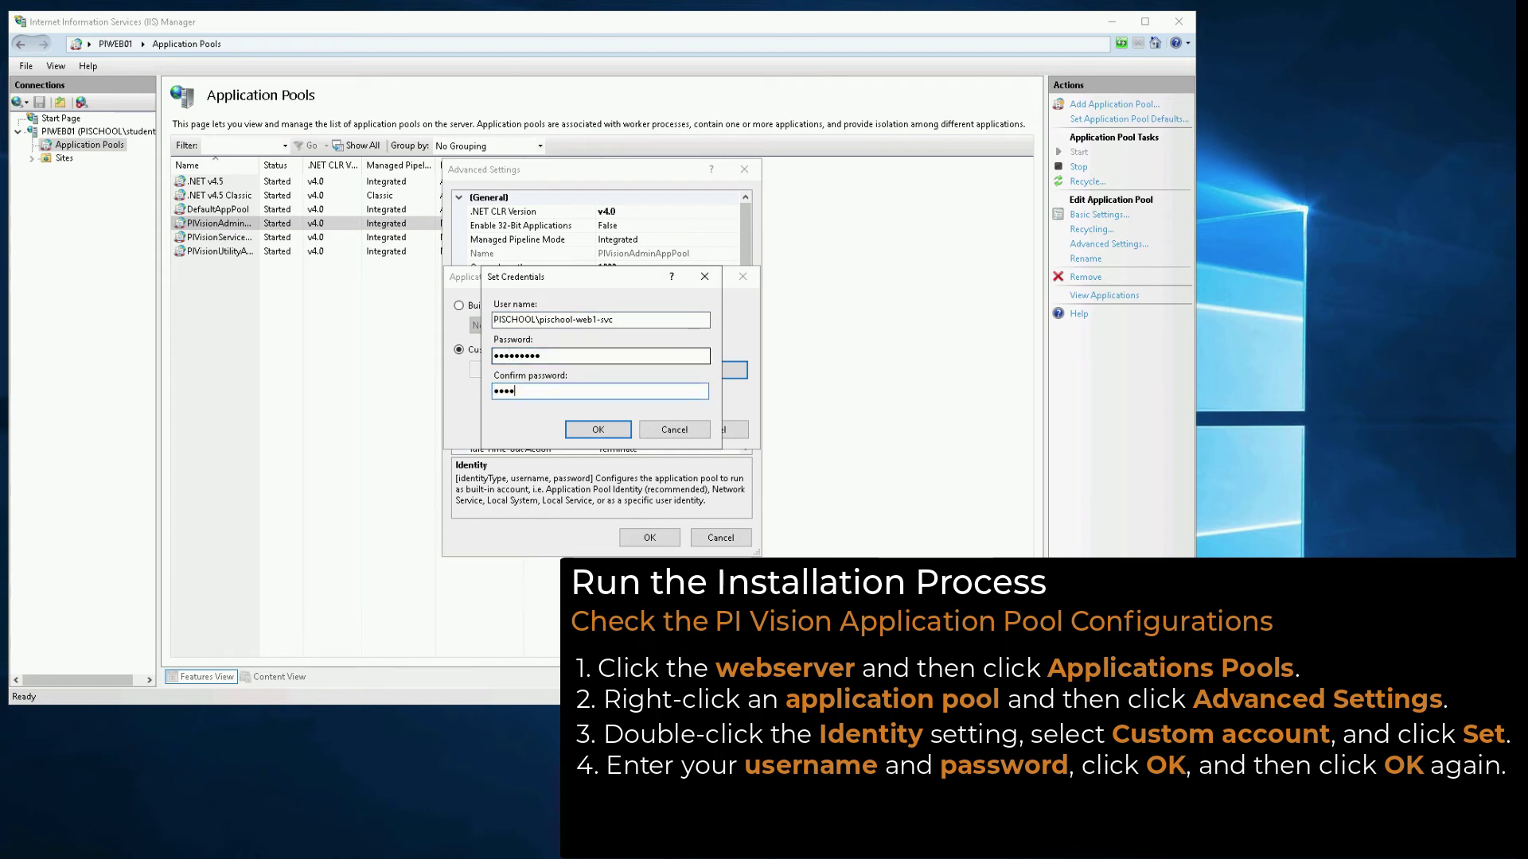
pyautogui.write('•••••')
pyautogui.click(573, 431)
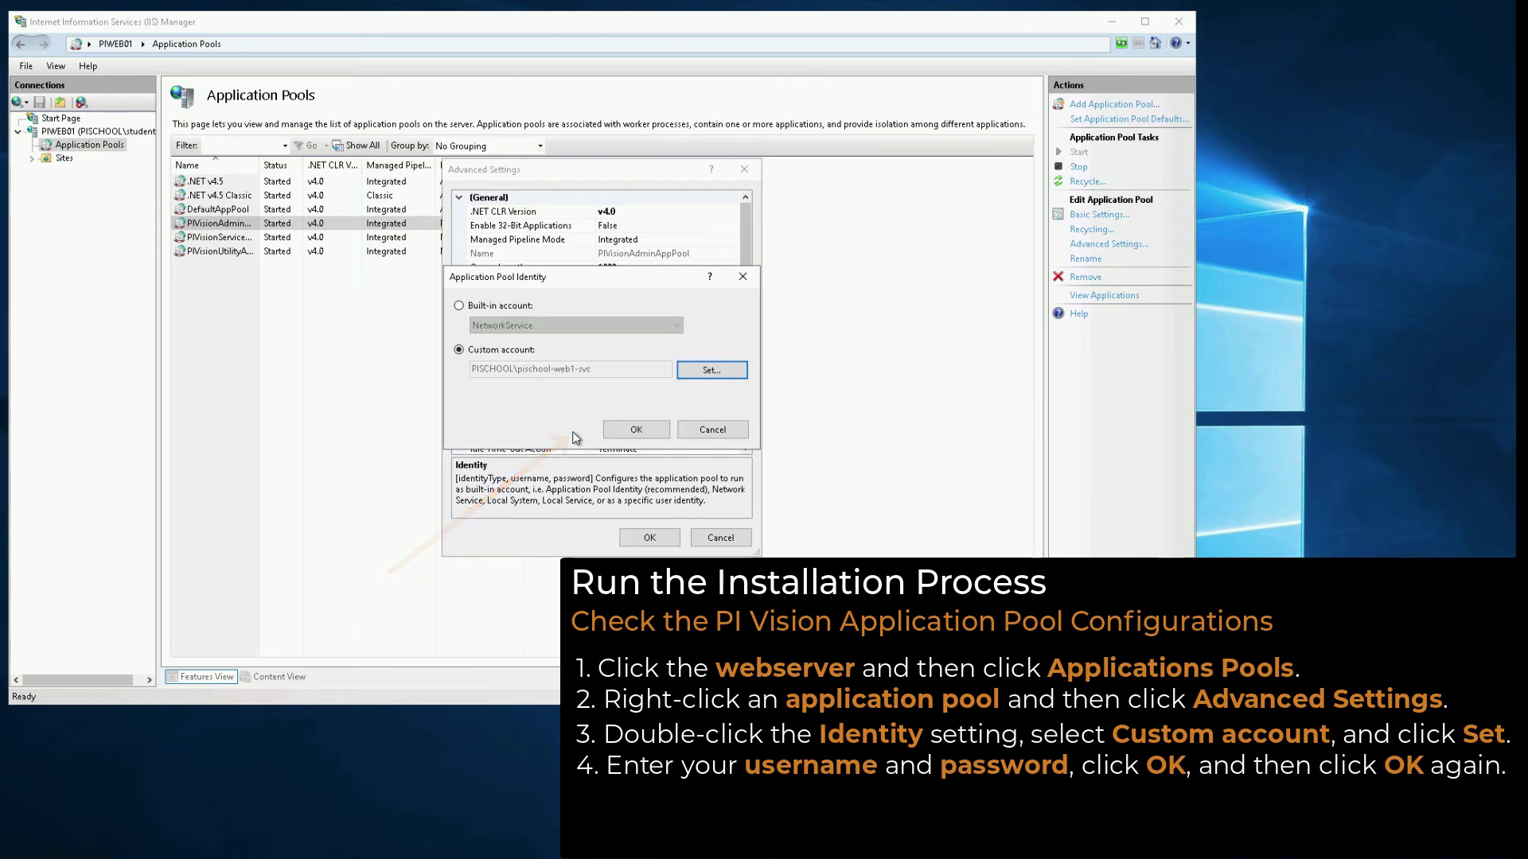
# Confirm the custom identity, keep Enable 32-Bit Applications False, and apply the settings.
pyautogui.click(623, 432)
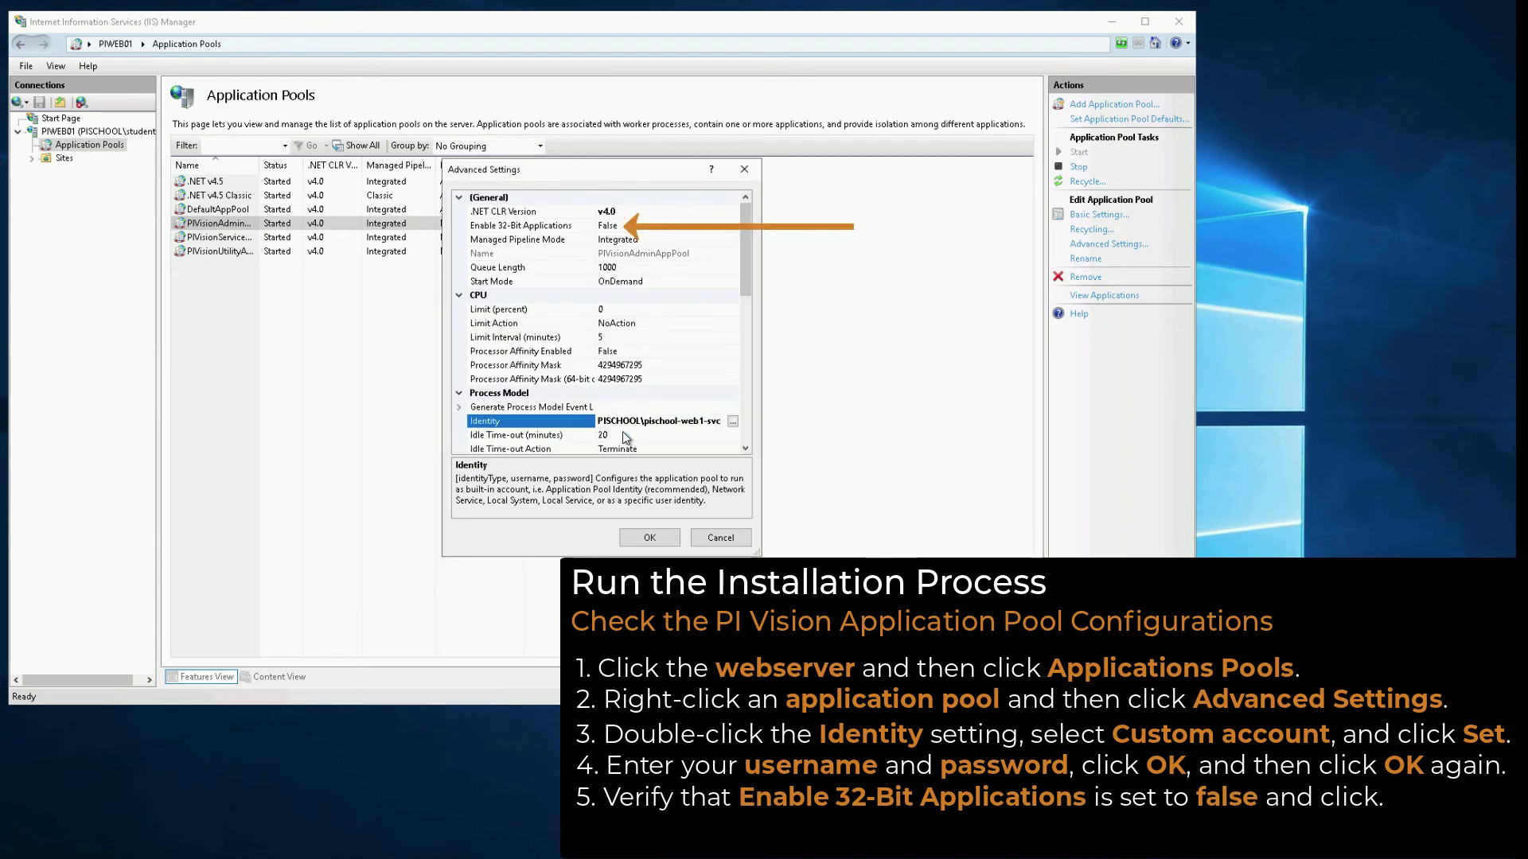
pyautogui.click(722, 225)
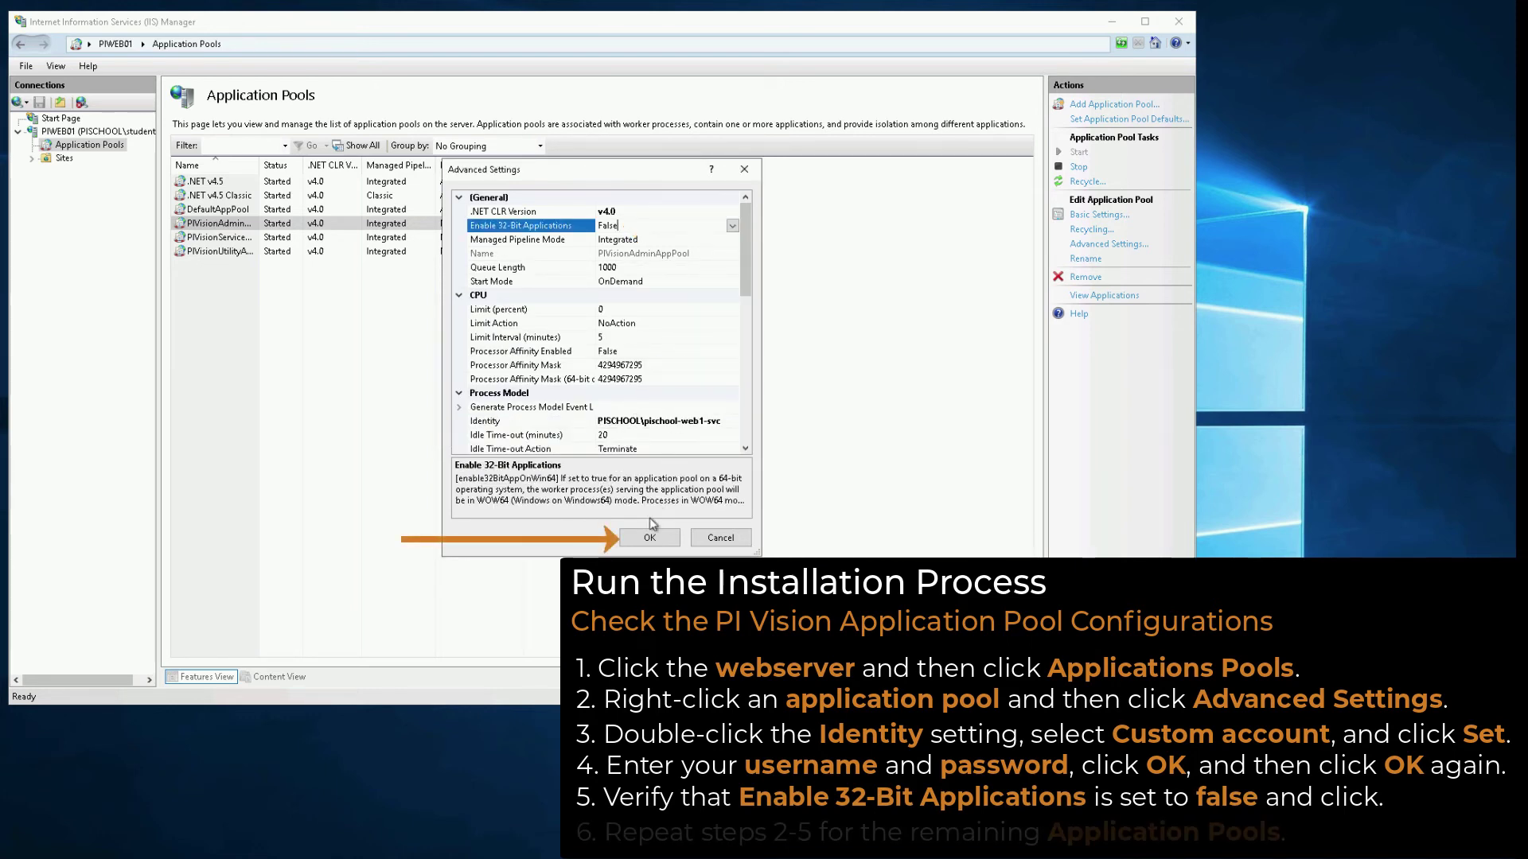
pyautogui.click(648, 539)
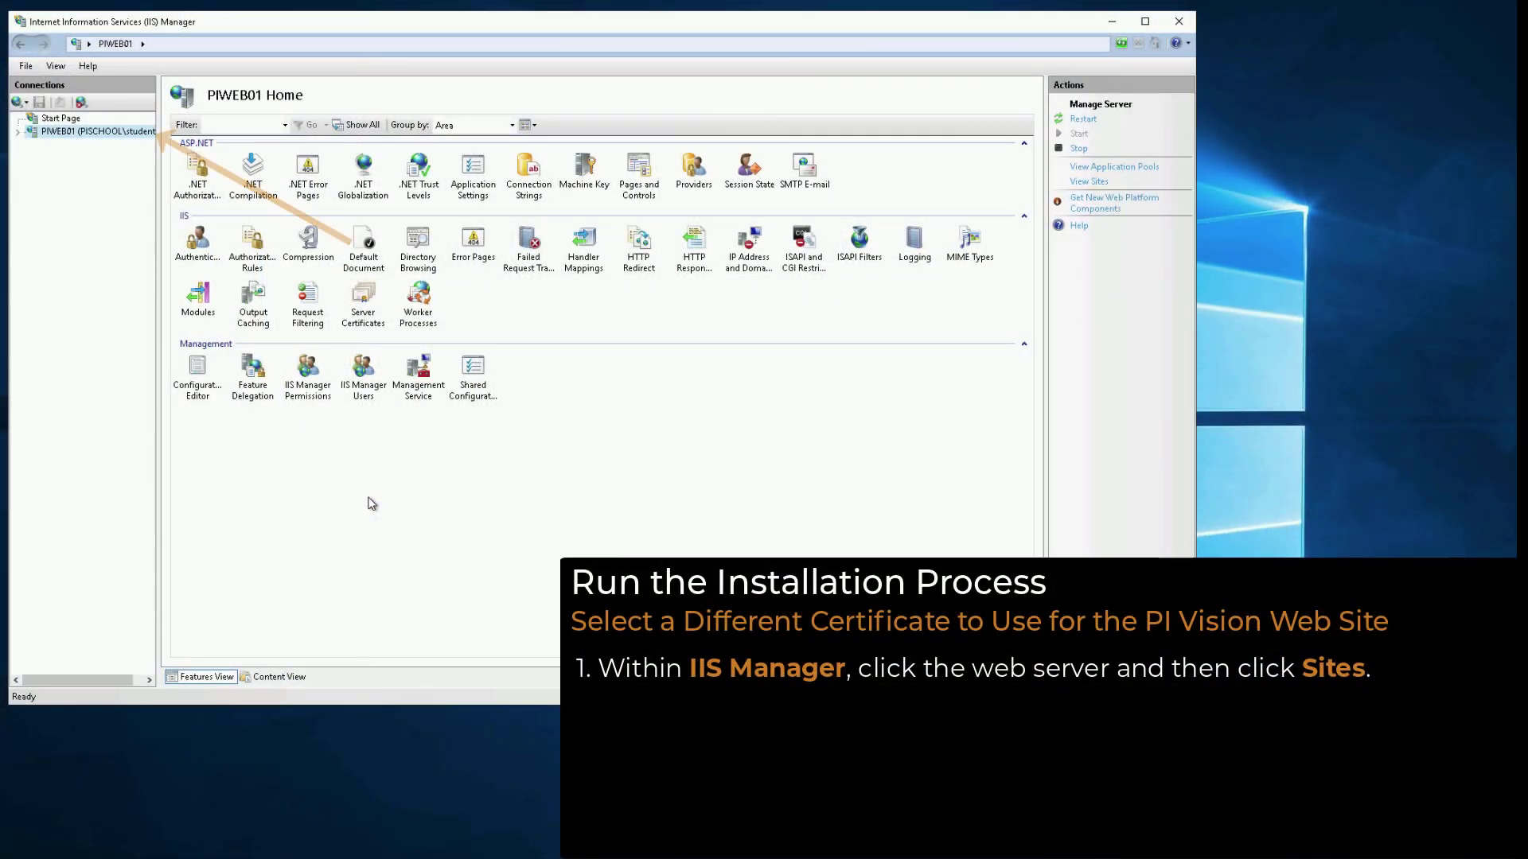
# Under PIWEB01 > Sites, bring up Default Web Site's bindings and select the https port 443 entry.
pyautogui.click(18, 131)
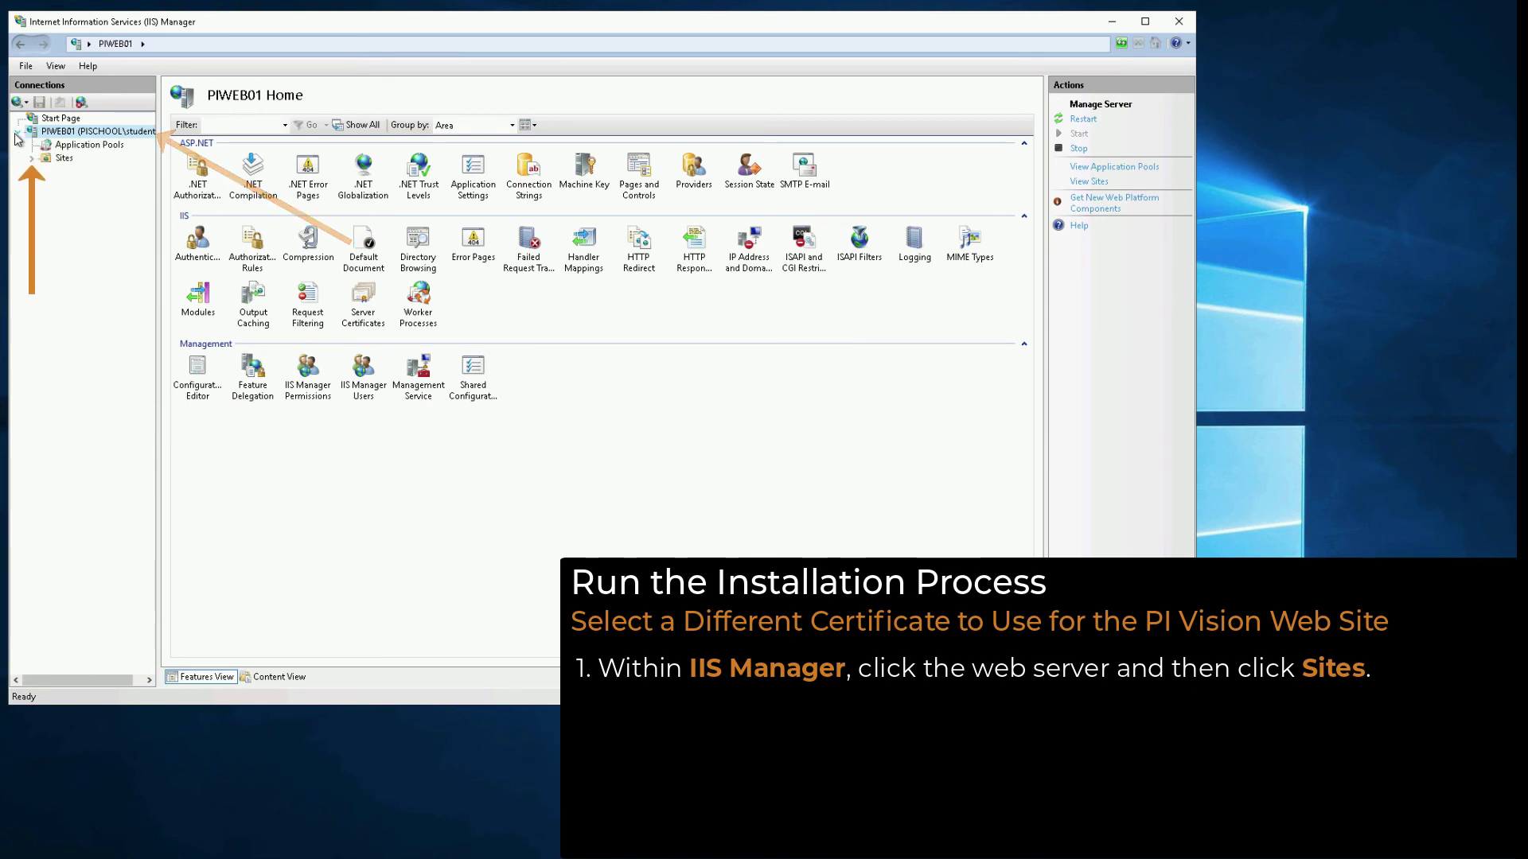
pyautogui.click(31, 158)
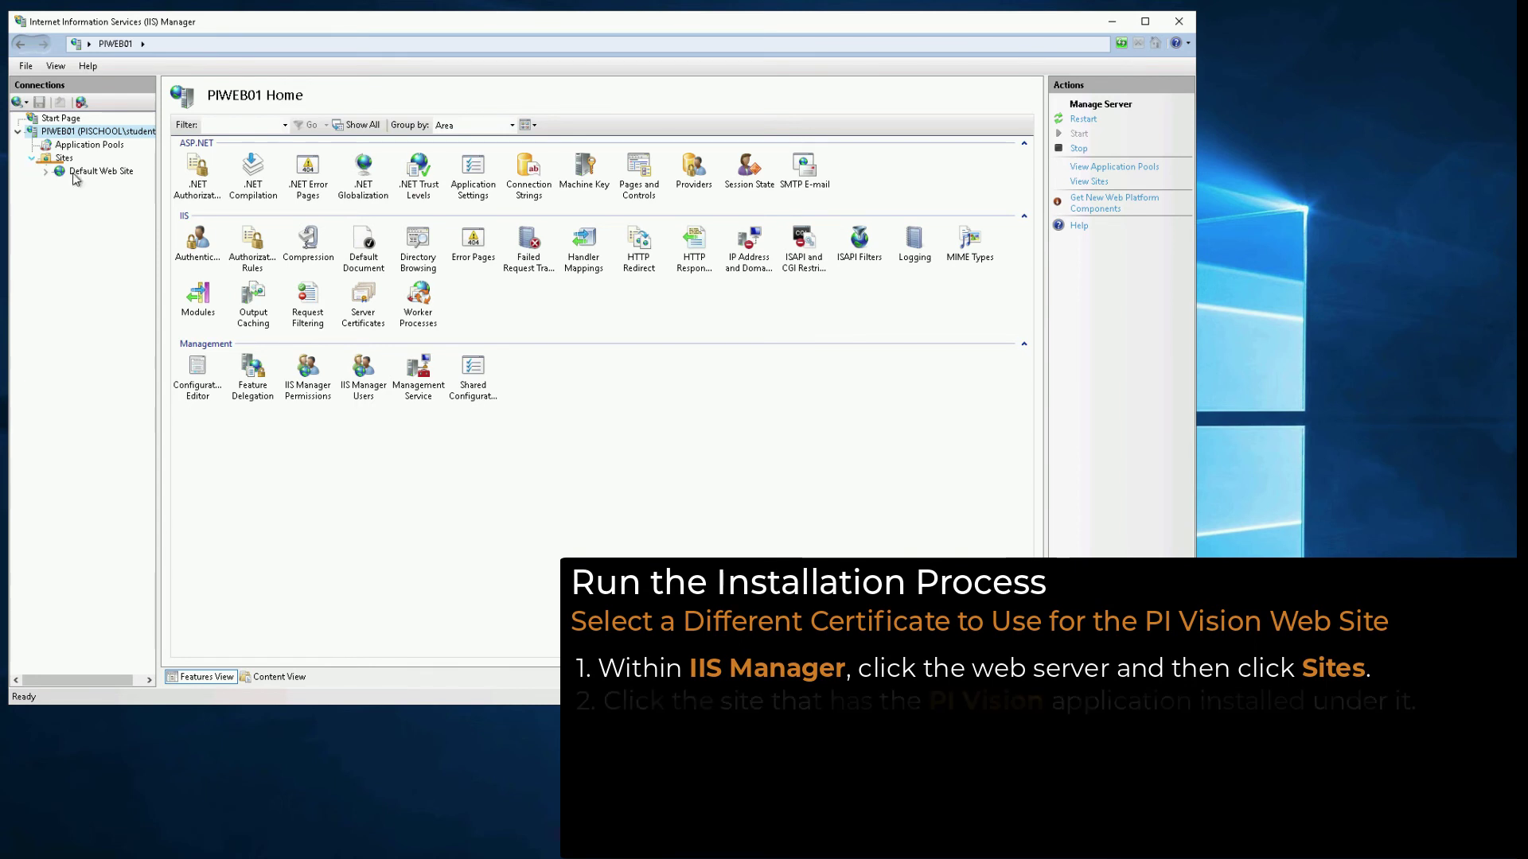
pyautogui.click(98, 173)
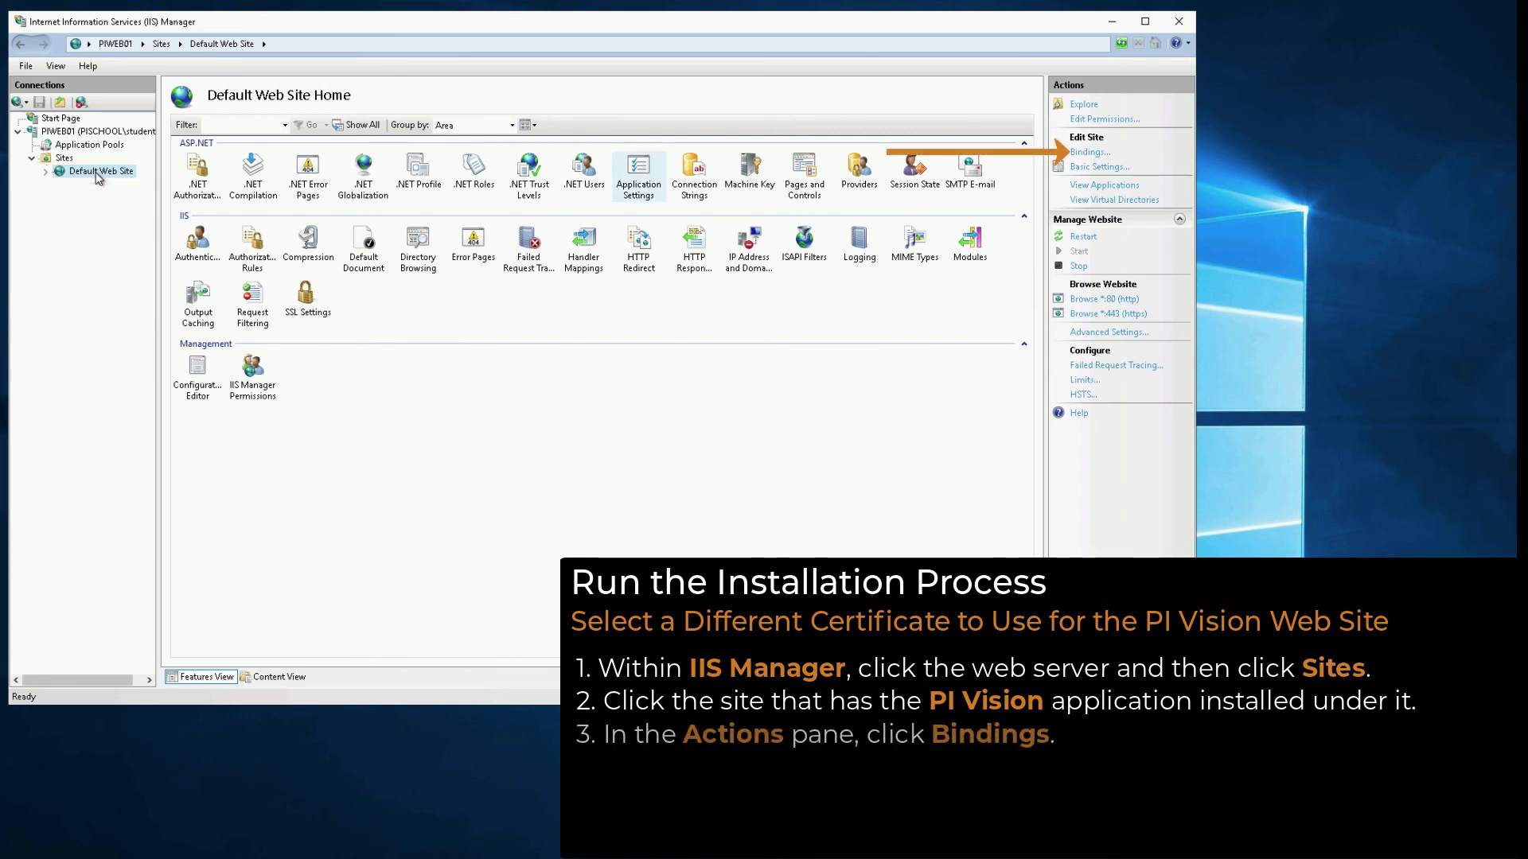
pyautogui.click(1081, 153)
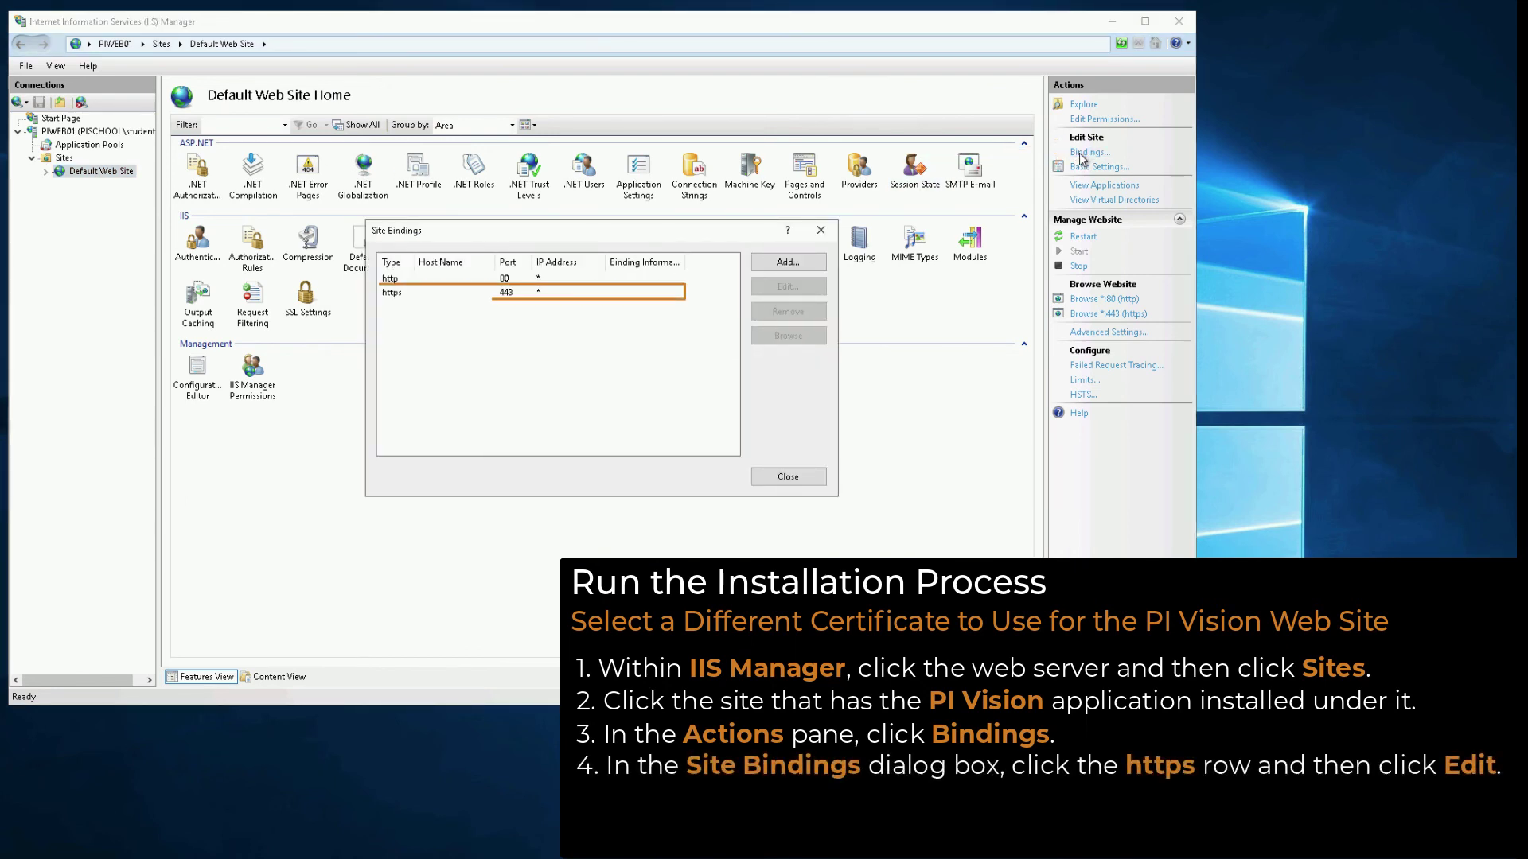
pyautogui.click(609, 293)
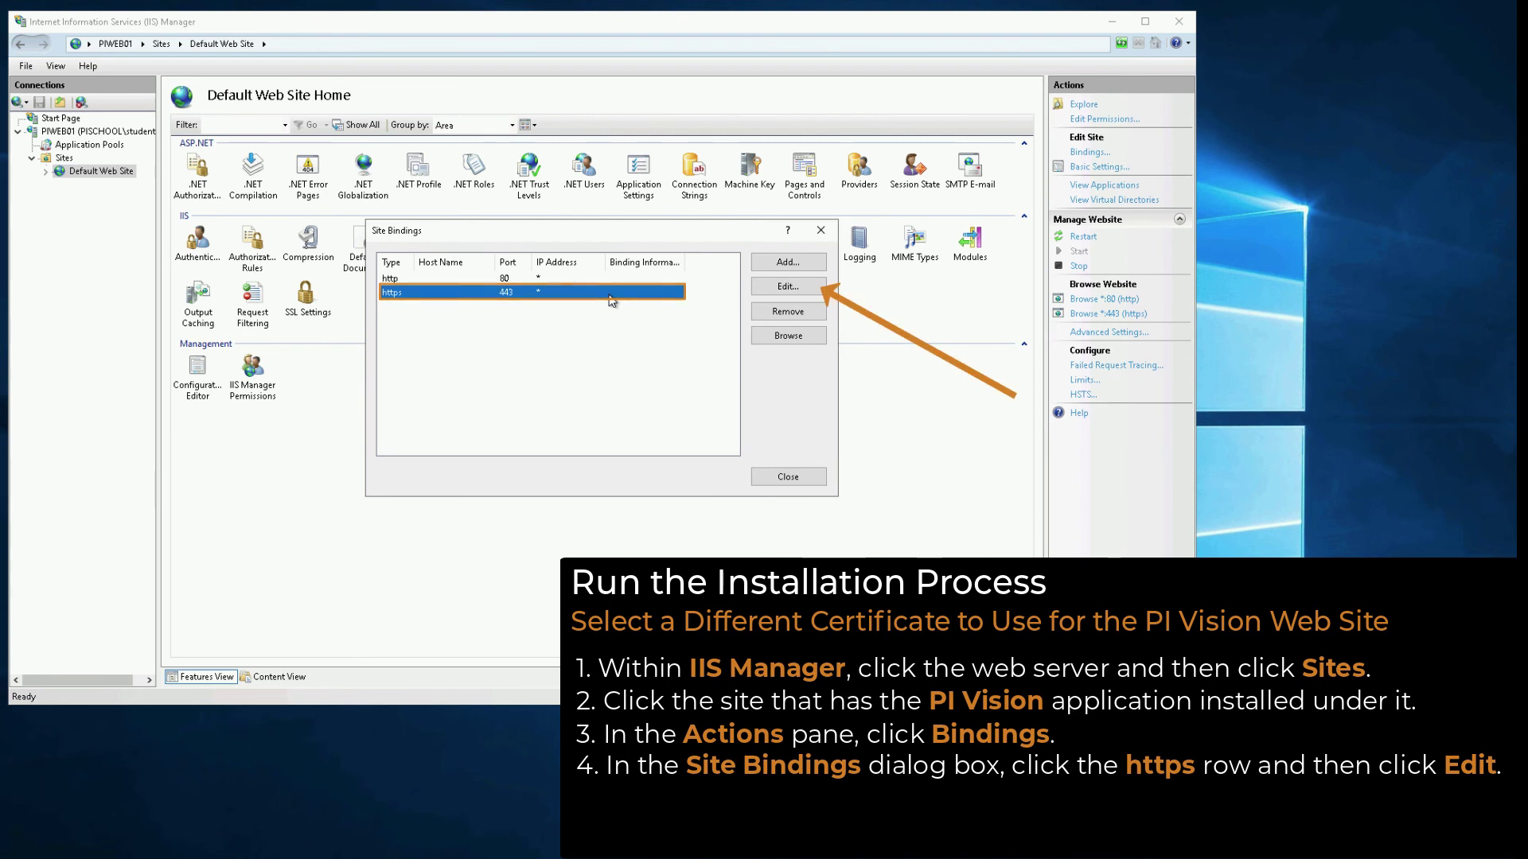
# Switch the https port 443 binding's SSL certificate to PIWEB01 Domain Certificate and save.
pyautogui.click(764, 288)
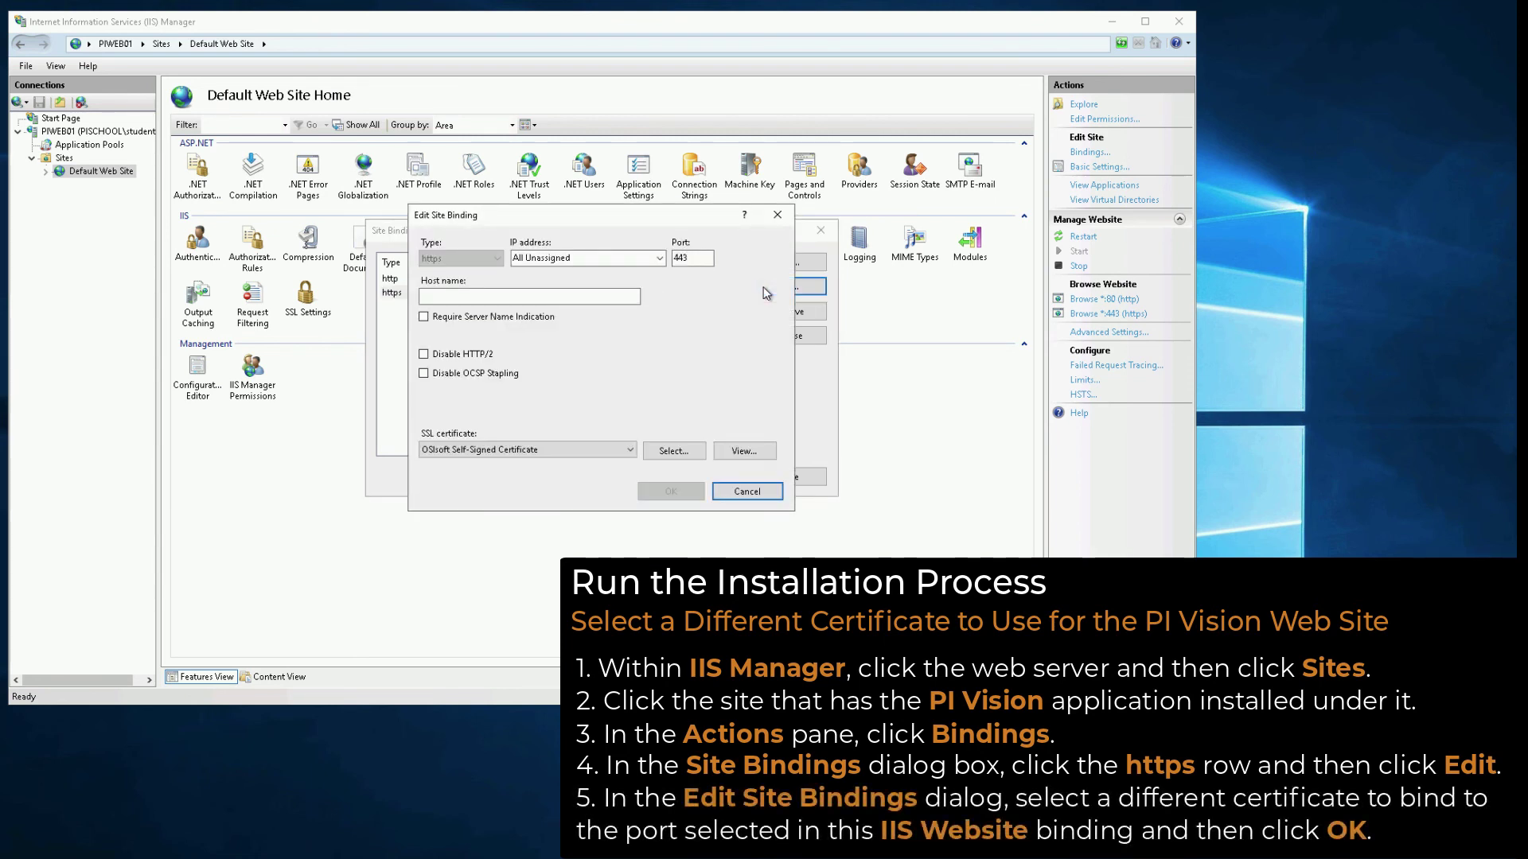
pyautogui.click(628, 451)
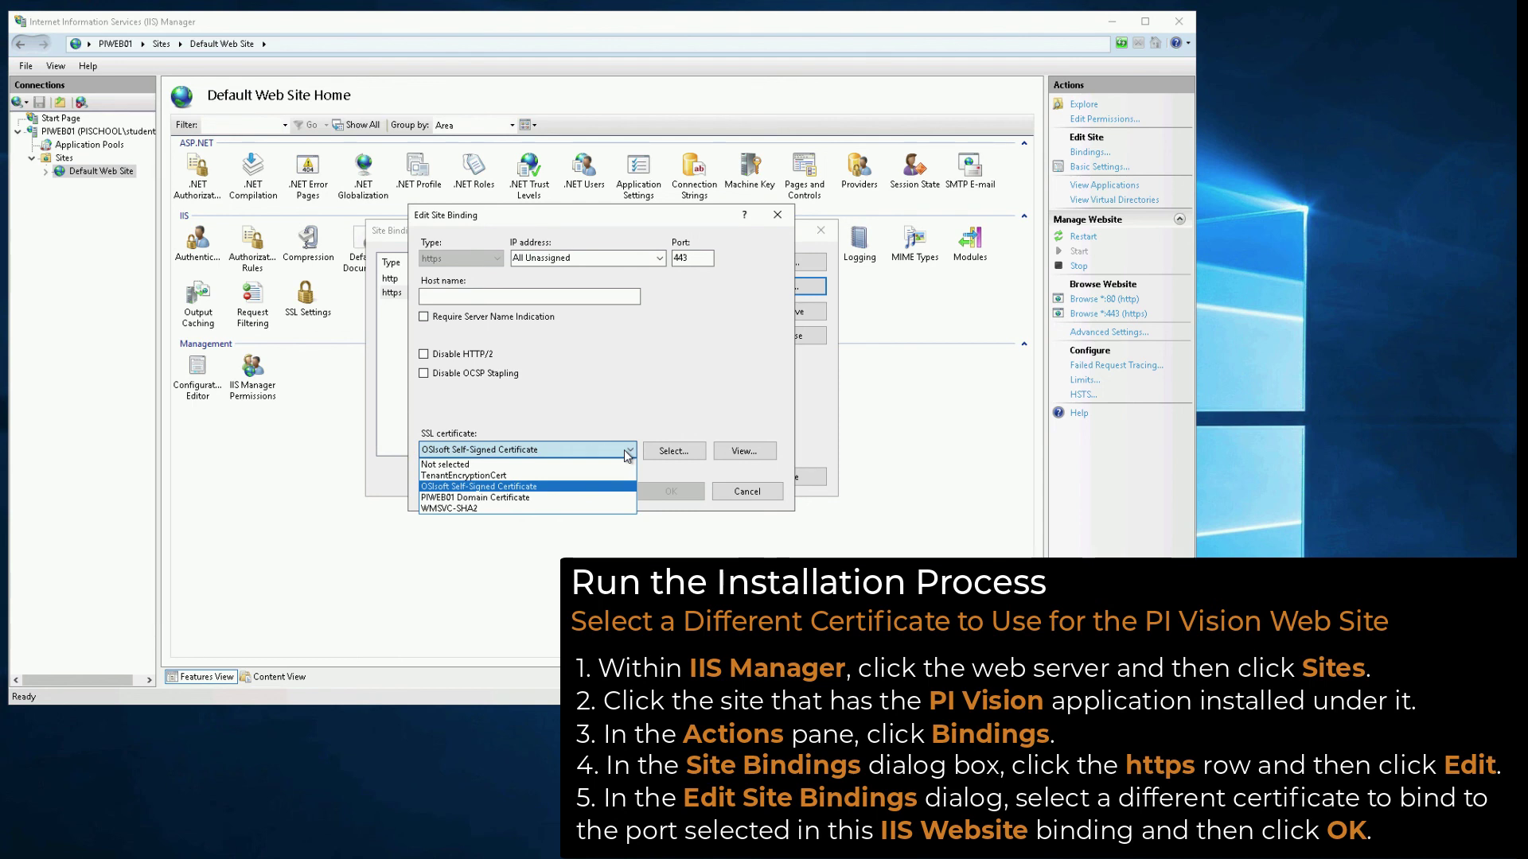
pyautogui.click(592, 497)
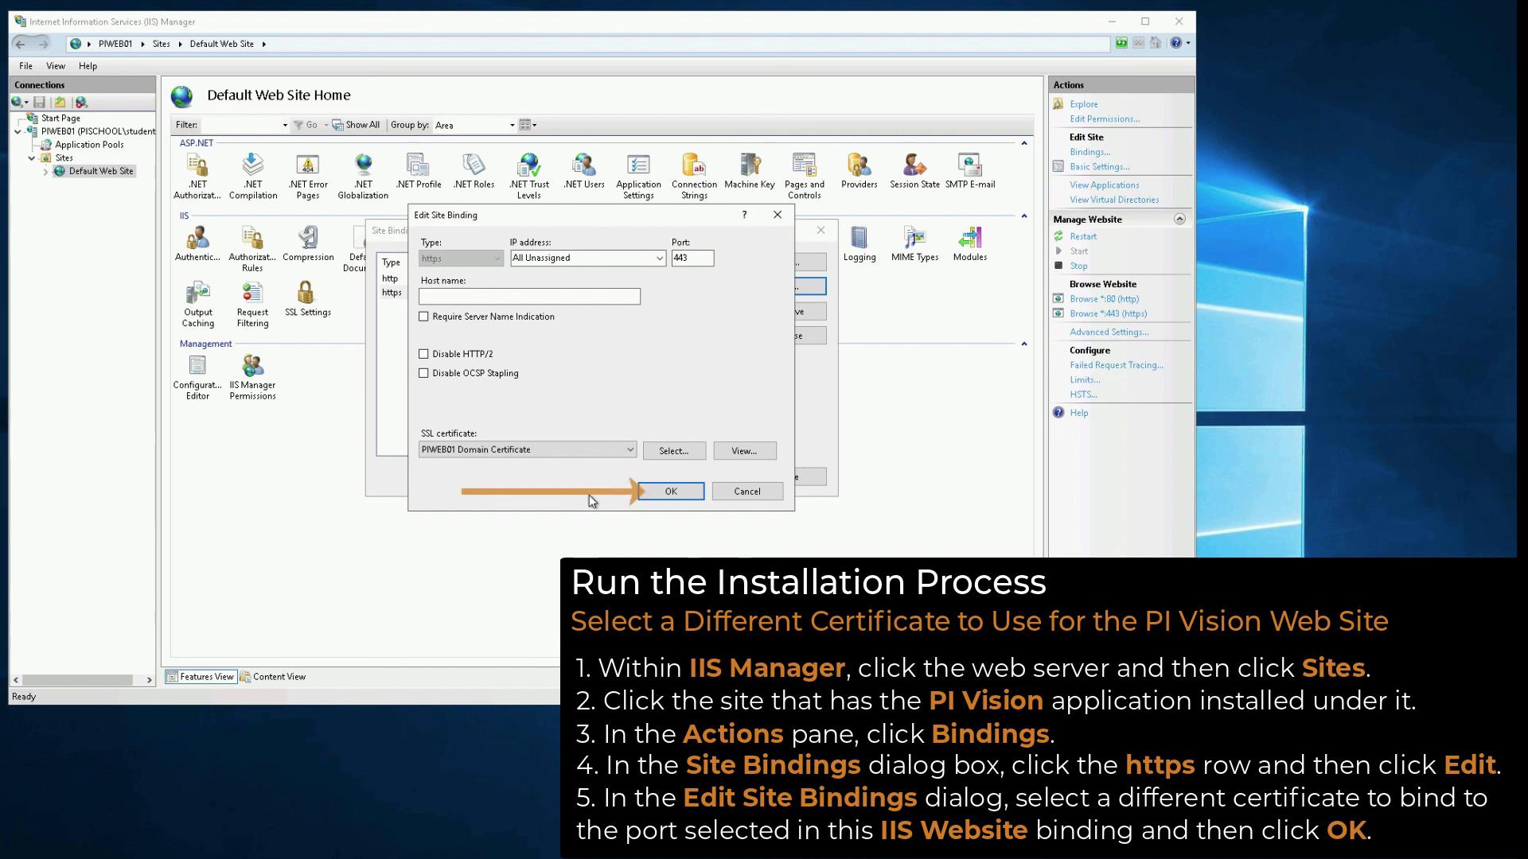
pyautogui.click(645, 495)
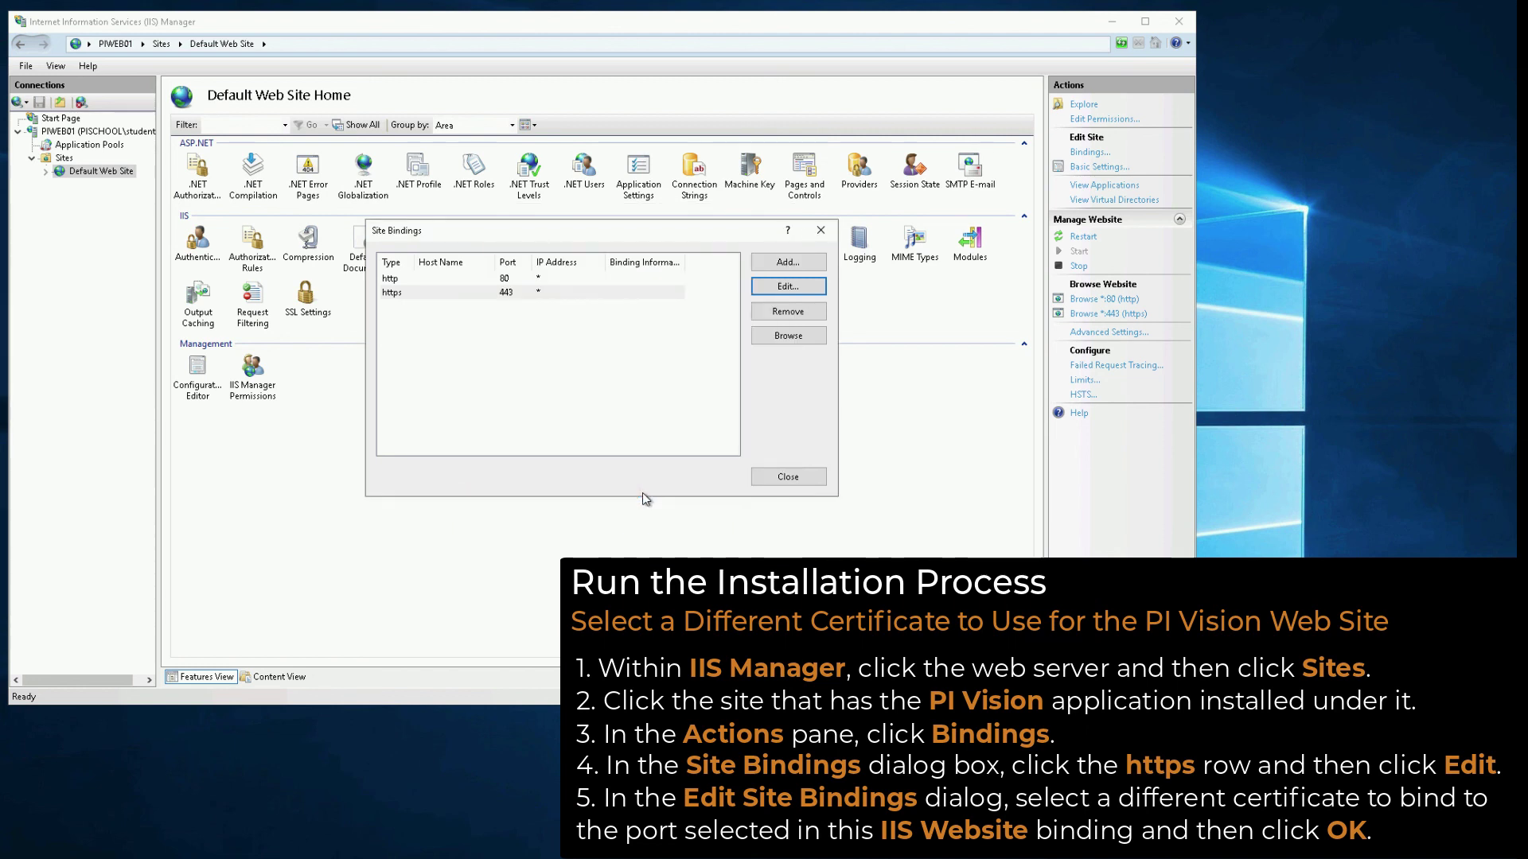